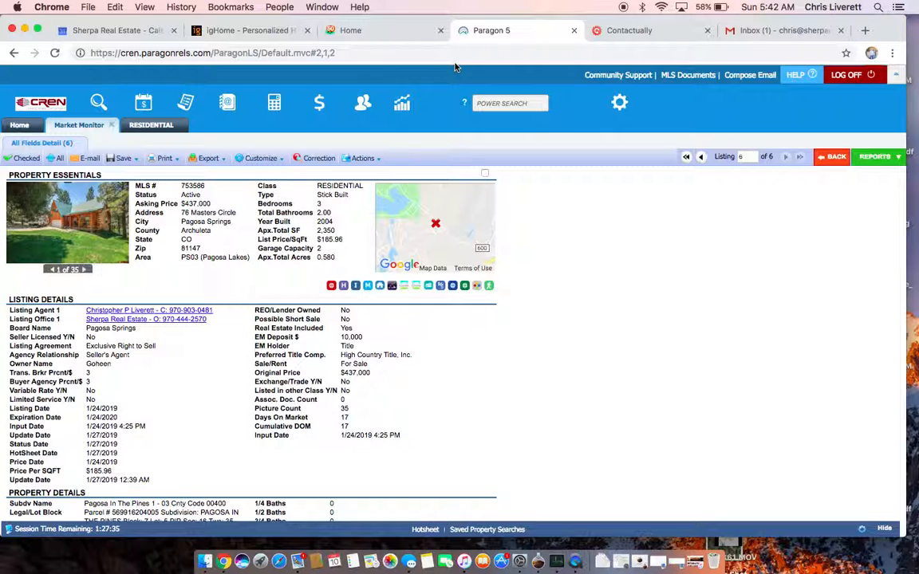
- Switch from the Paragon listing to the Basecamp Home page showing teams and projects
left_click(377, 34)
scroll(322, 389, "down", 4)
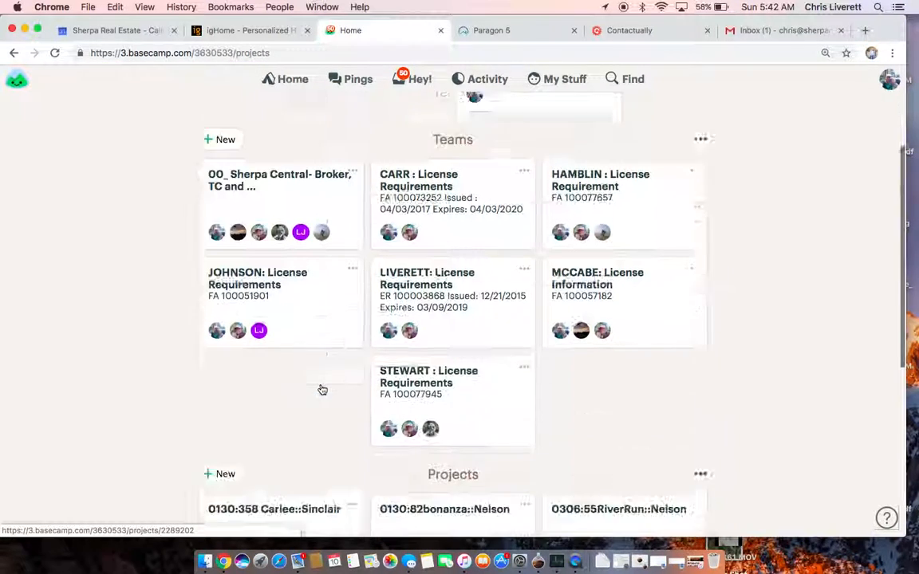
scroll(322, 389, "down", 5)
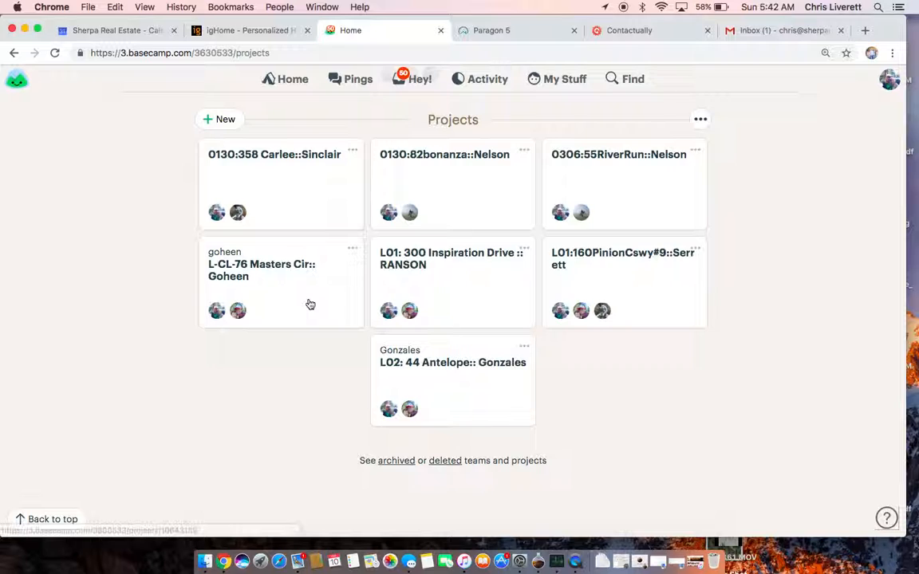
left_click(309, 304)
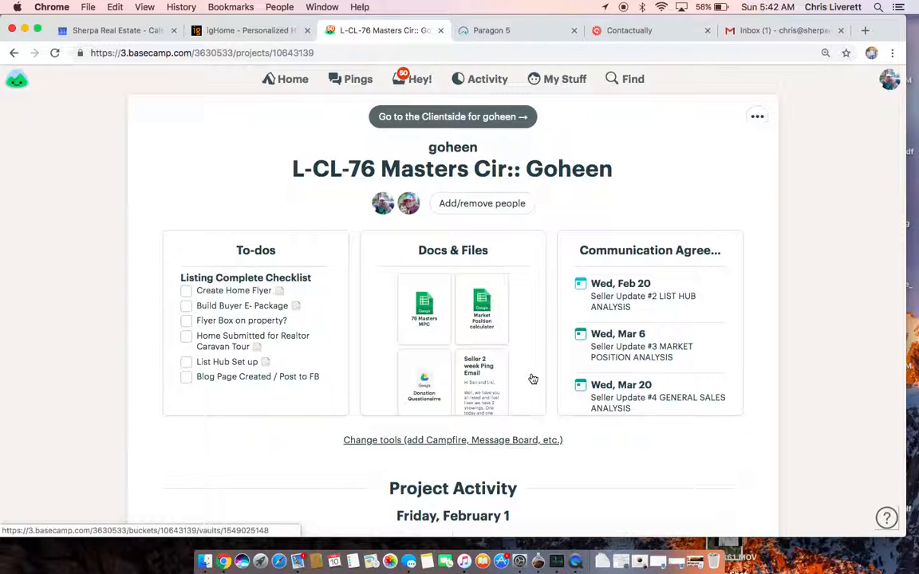
left_click(532, 379)
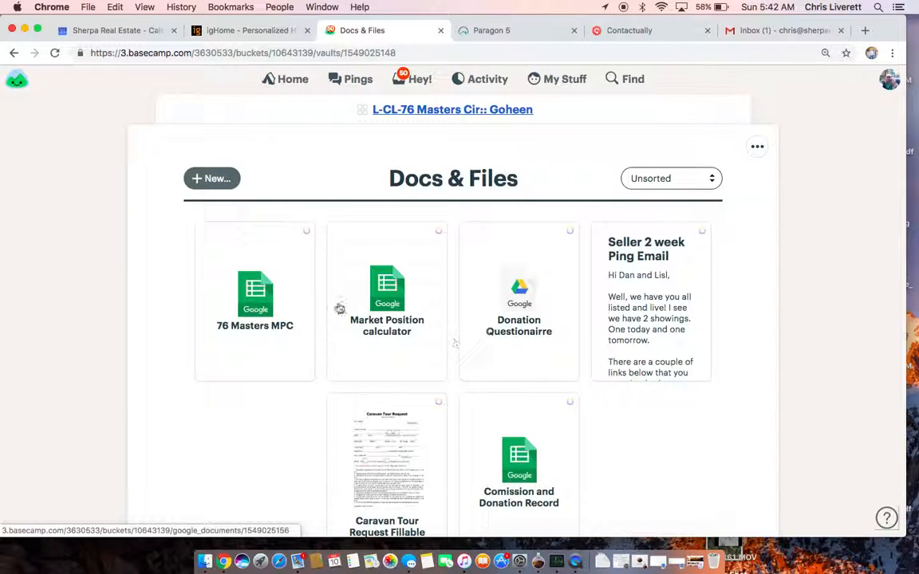
left_click(243, 291)
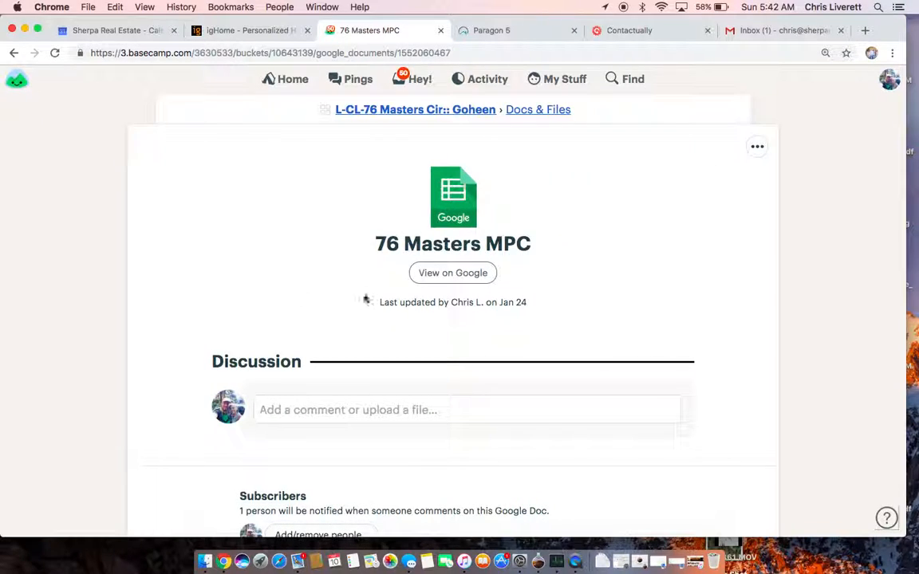
left_click(430, 276)
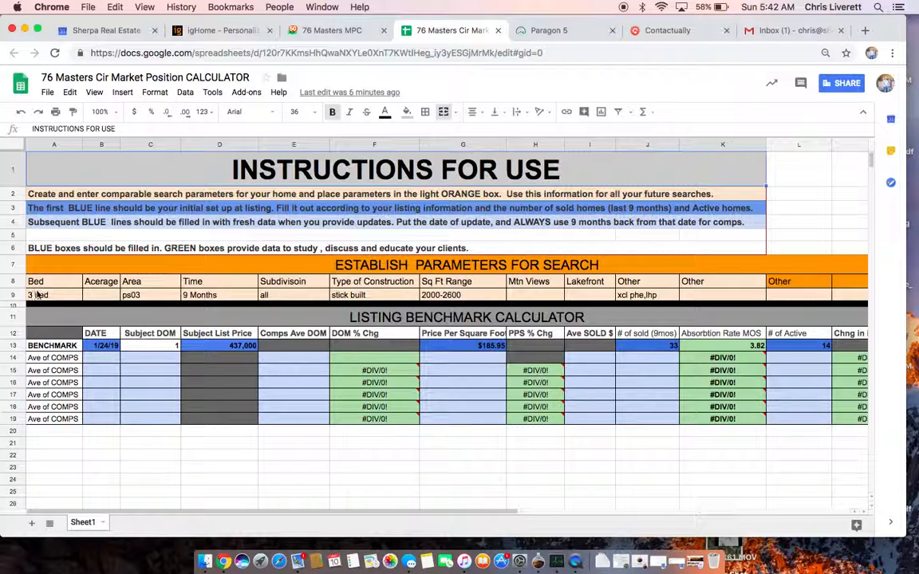
left_click(130, 296)
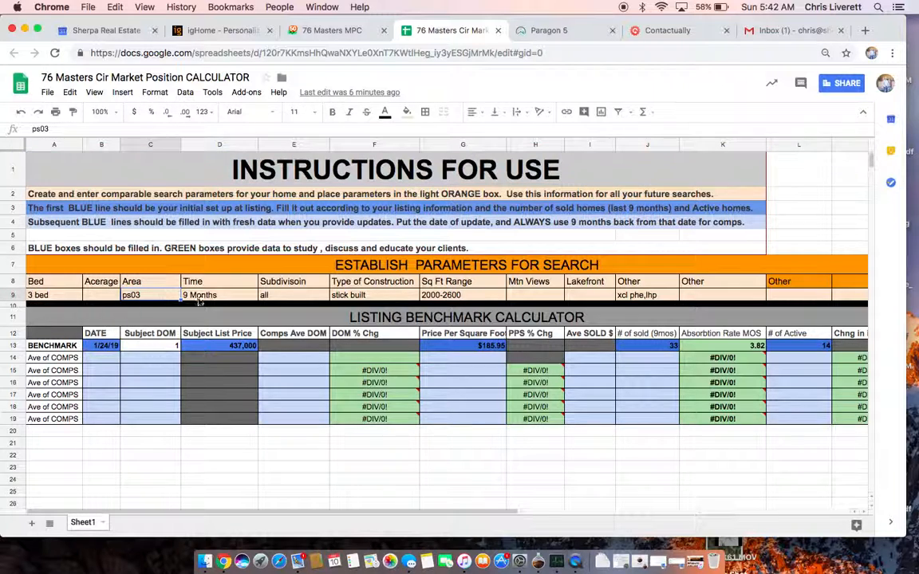
left_click(199, 299)
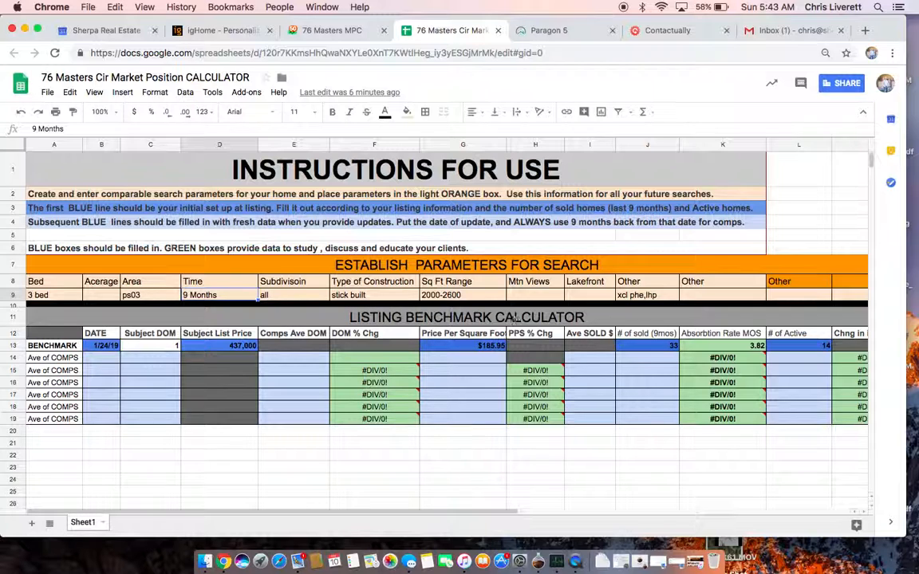
left_click(639, 336)
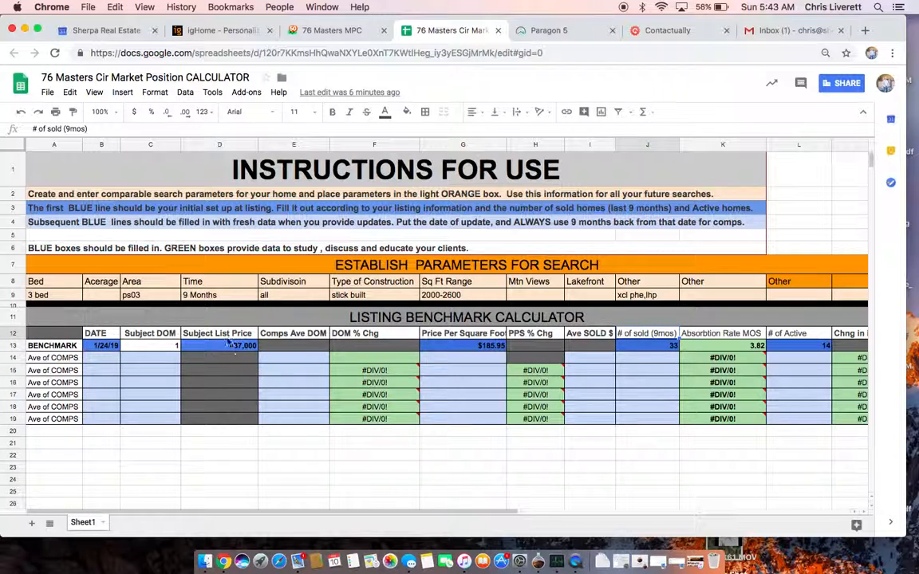
left_click(219, 295)
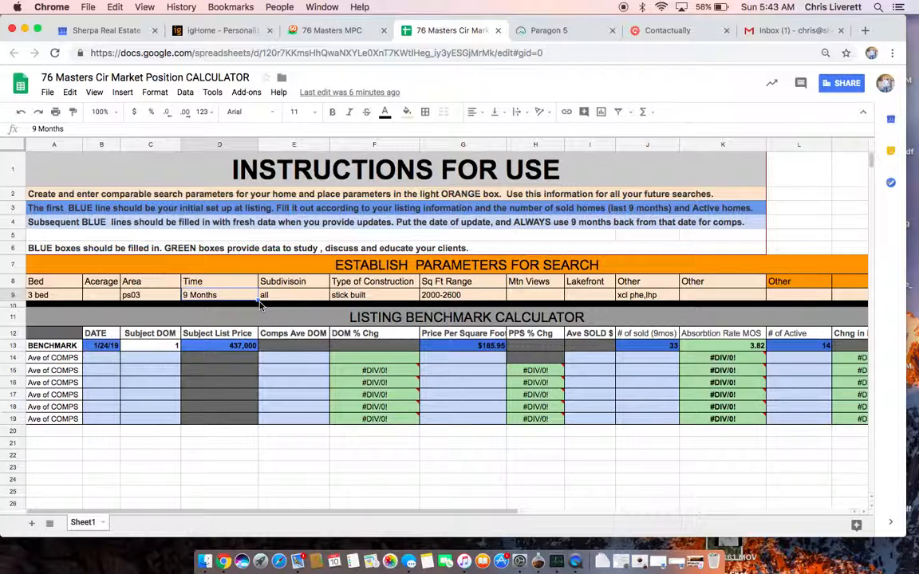
left_click(353, 295)
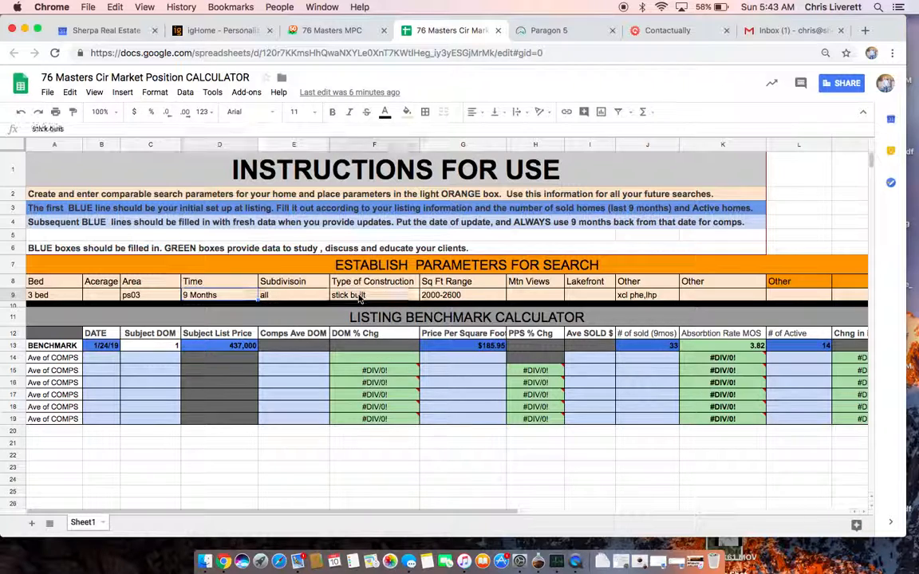
left_click(425, 297)
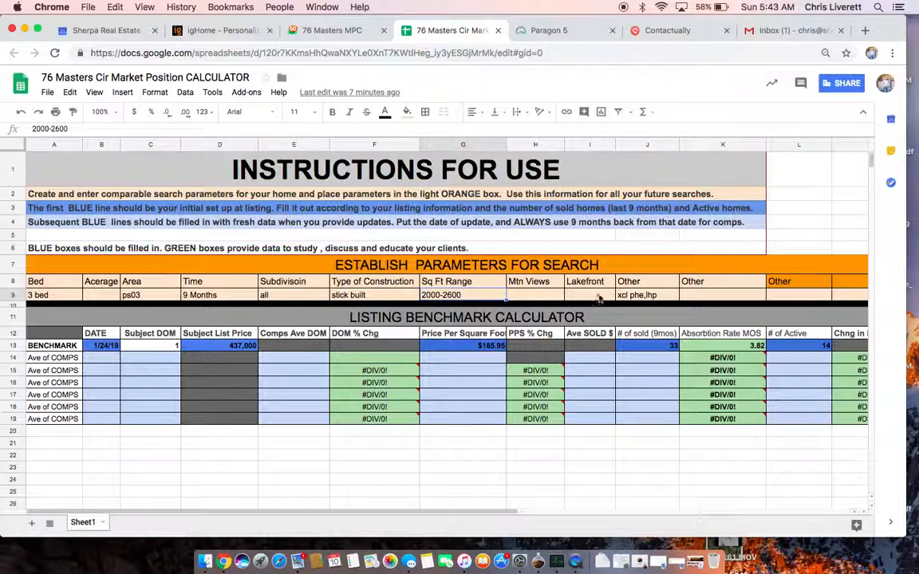
left_click(629, 297)
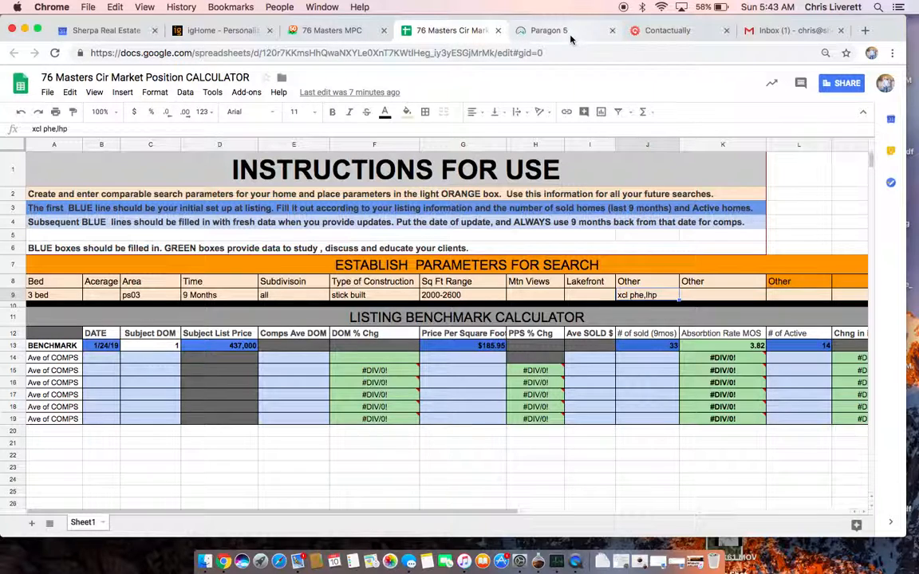
left_click(106, 346)
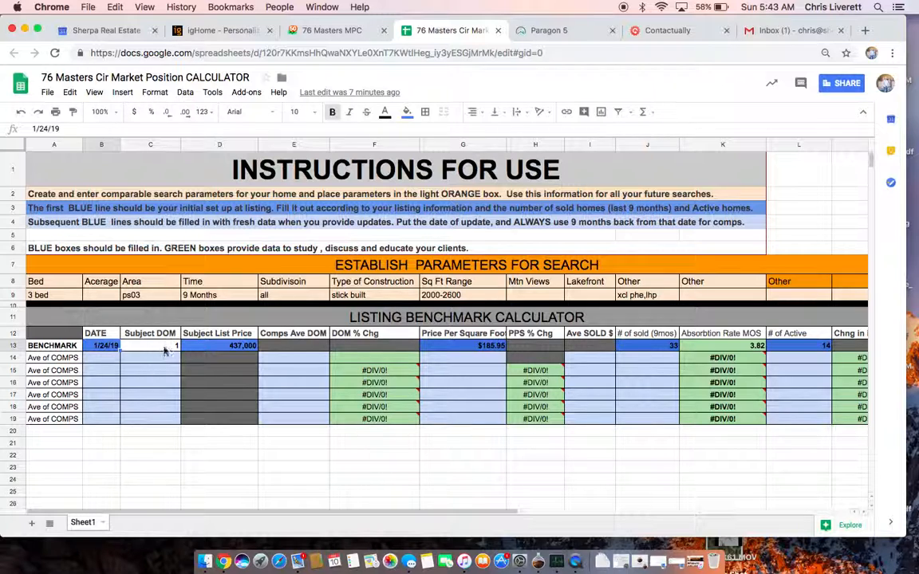
left_click(167, 347)
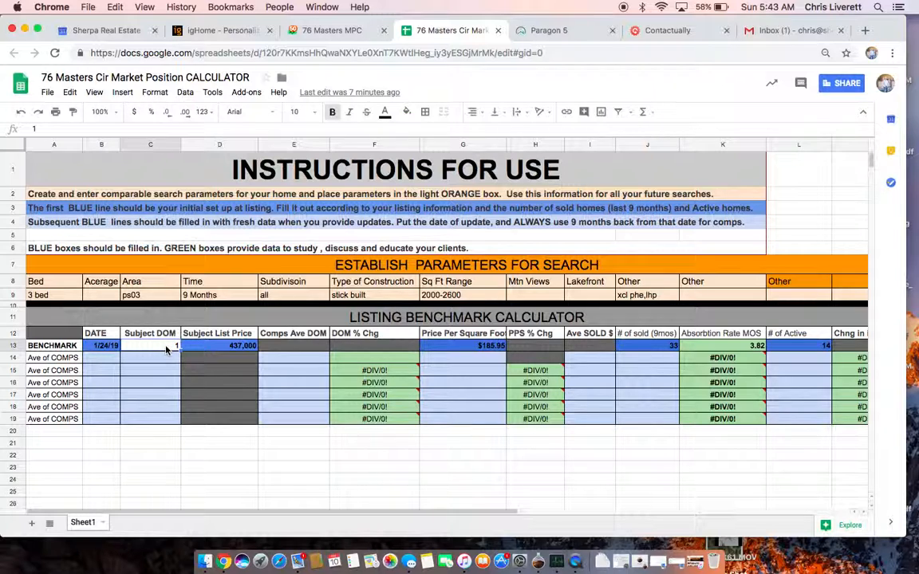
left_click(236, 348)
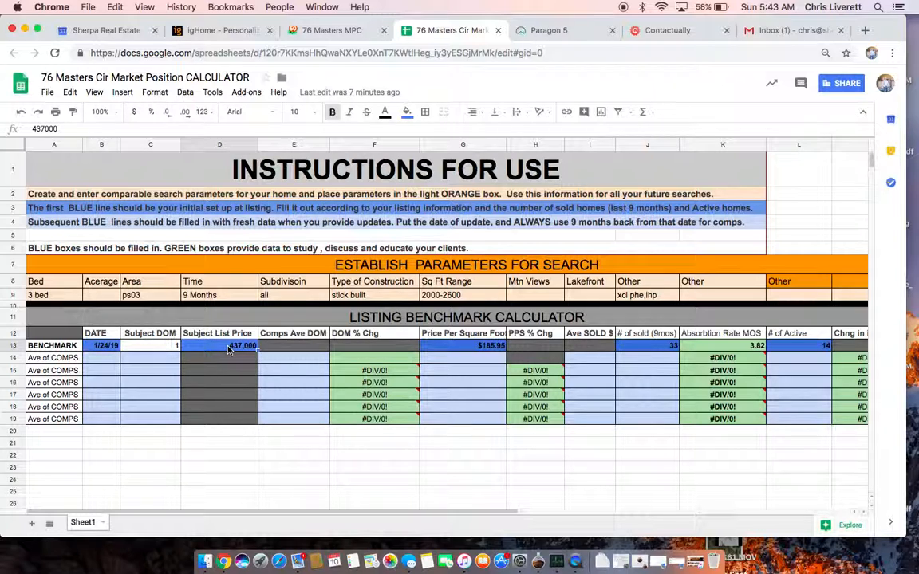
left_click(440, 349)
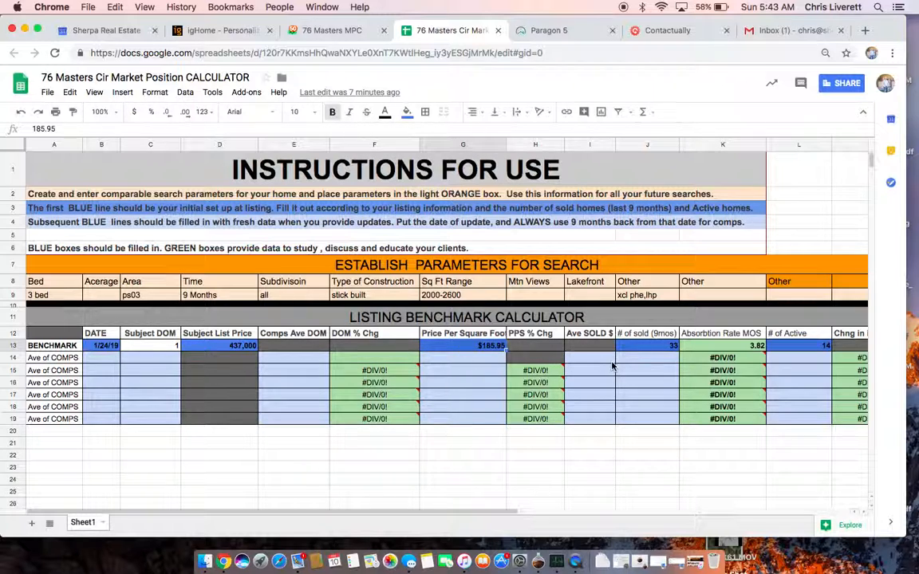
left_click(650, 349)
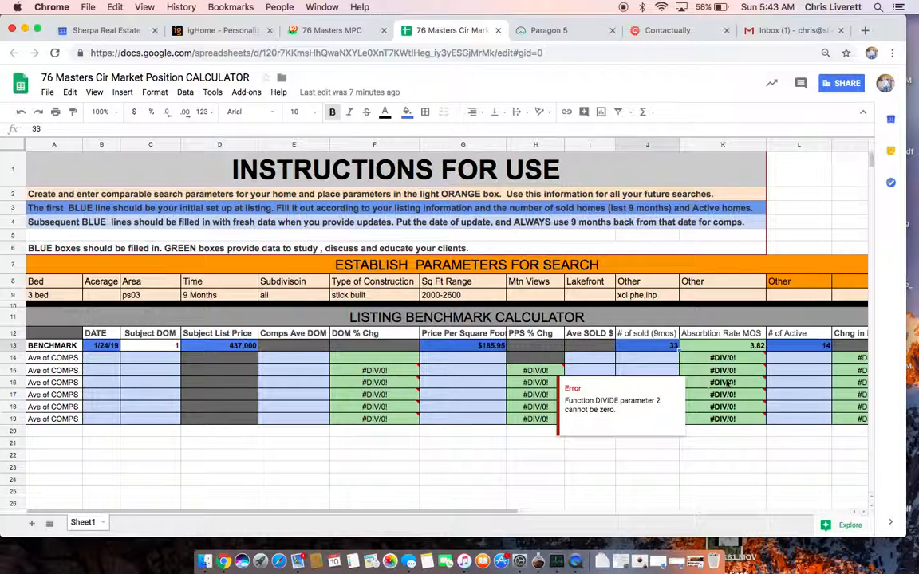
left_click(805, 348)
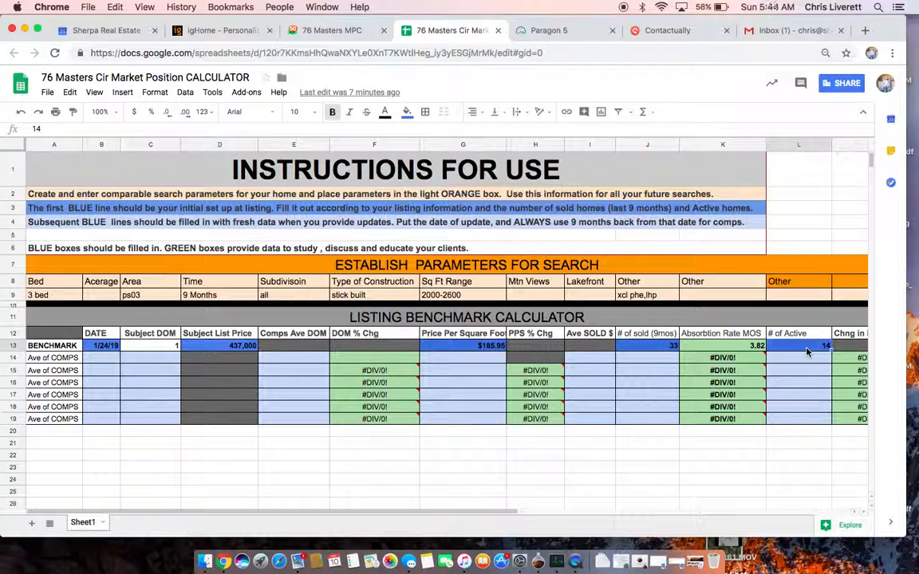
scroll(805, 350, "right", 2)
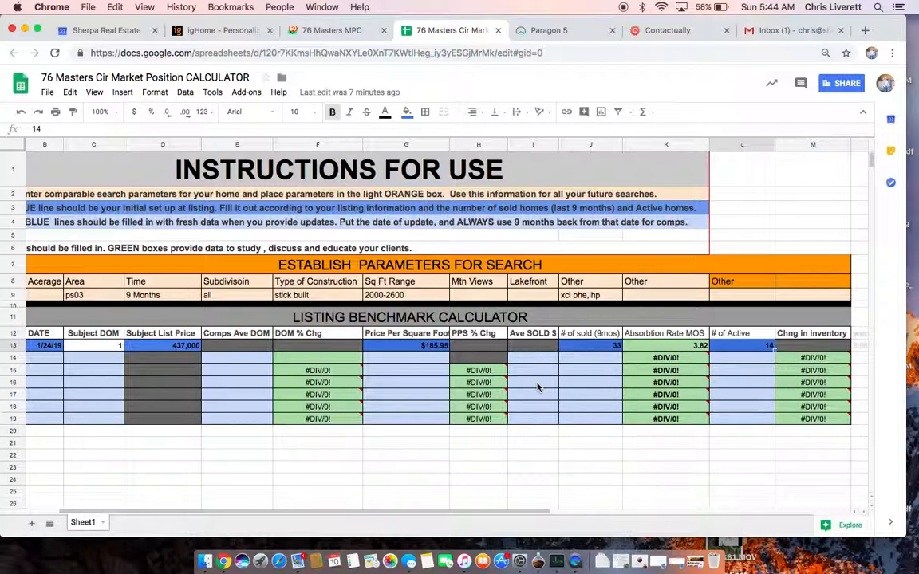
scroll(537, 388, "left", 3)
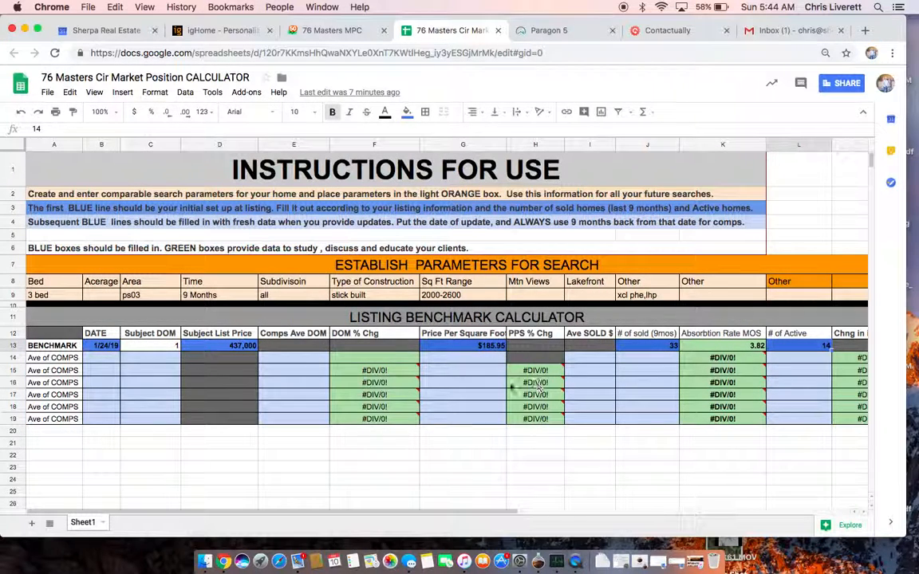
- Enter date 2/10/2019 and Subject DOM 17 in the first Ave of COMPS row
left_click(104, 361)
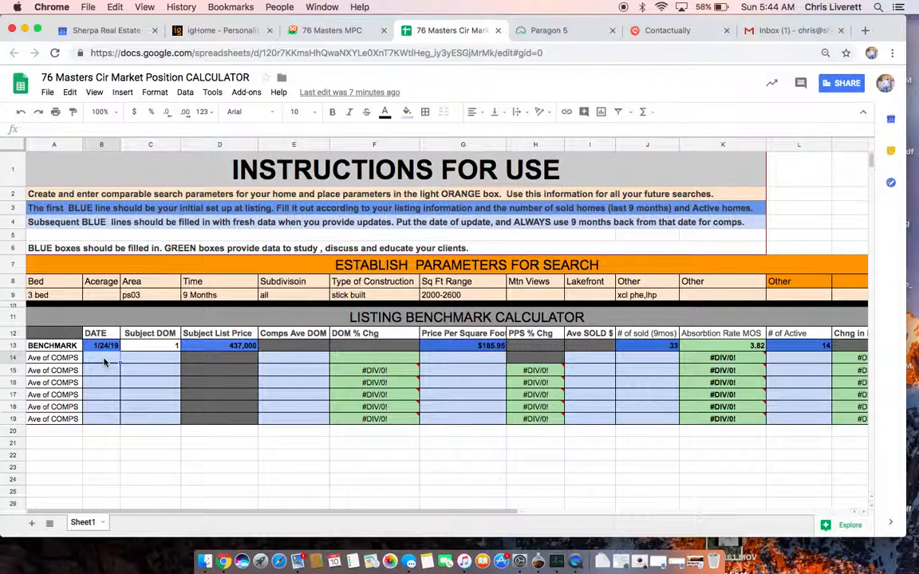
type("2/")
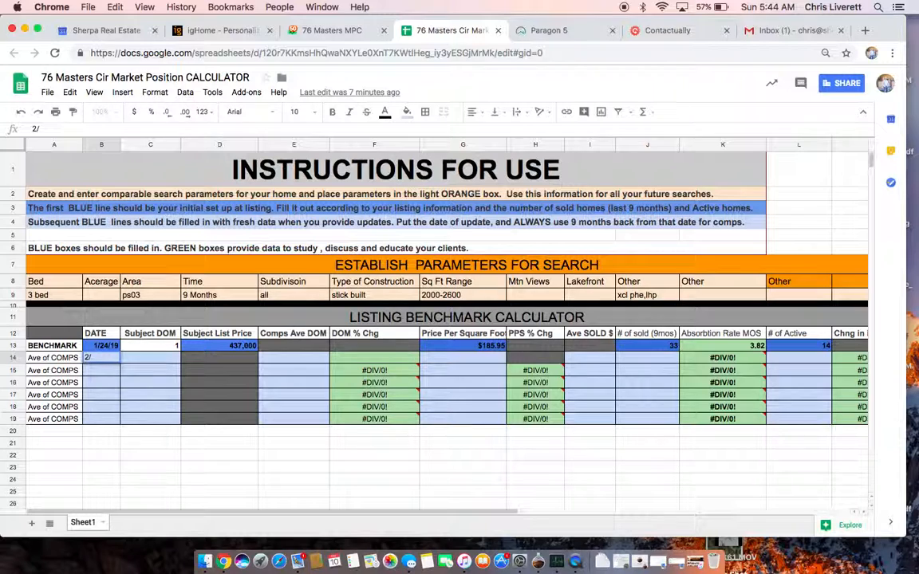
type("10/2019")
key("Tab")
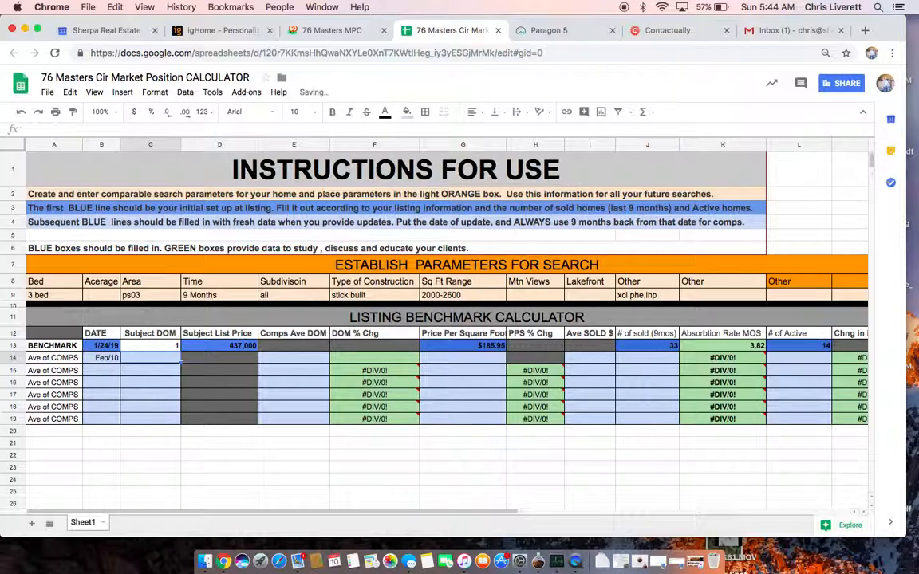
type("17")
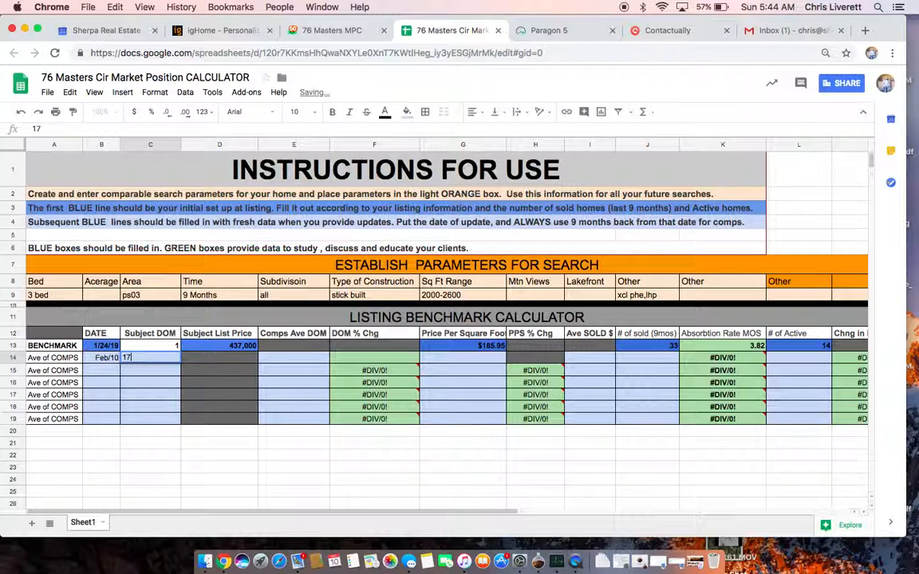
key("Tab")
key("Tab")
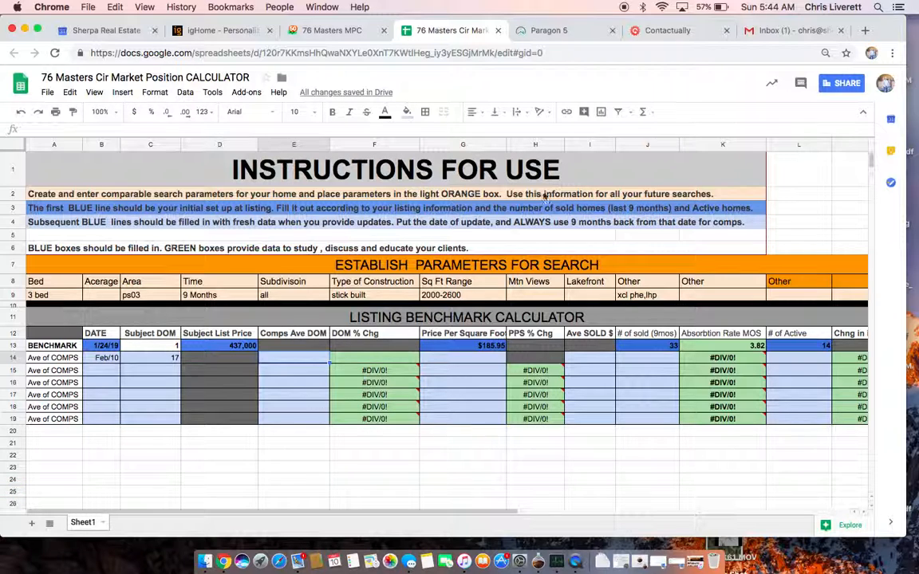
left_click(550, 32)
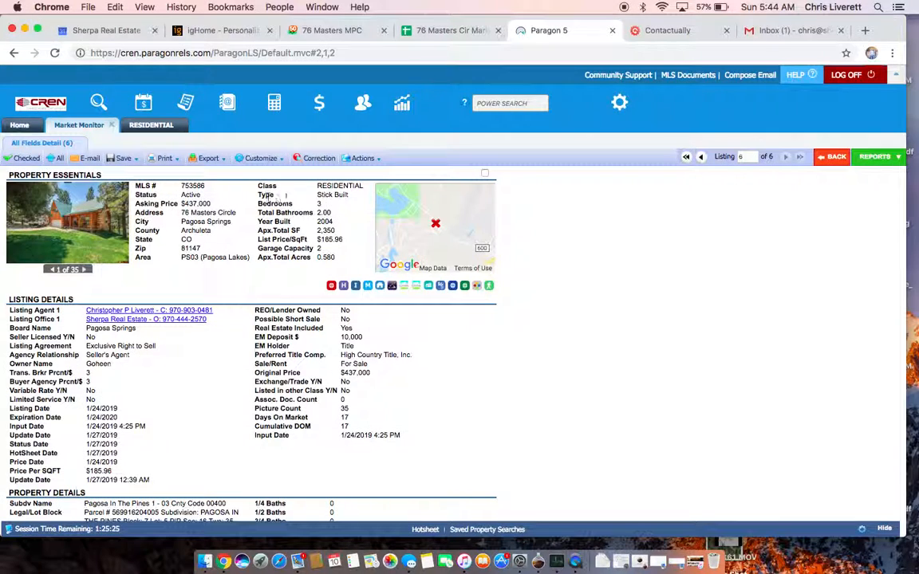
- Reopen the criteria of the last residential sold-comps search in Paragon
left_click(160, 128)
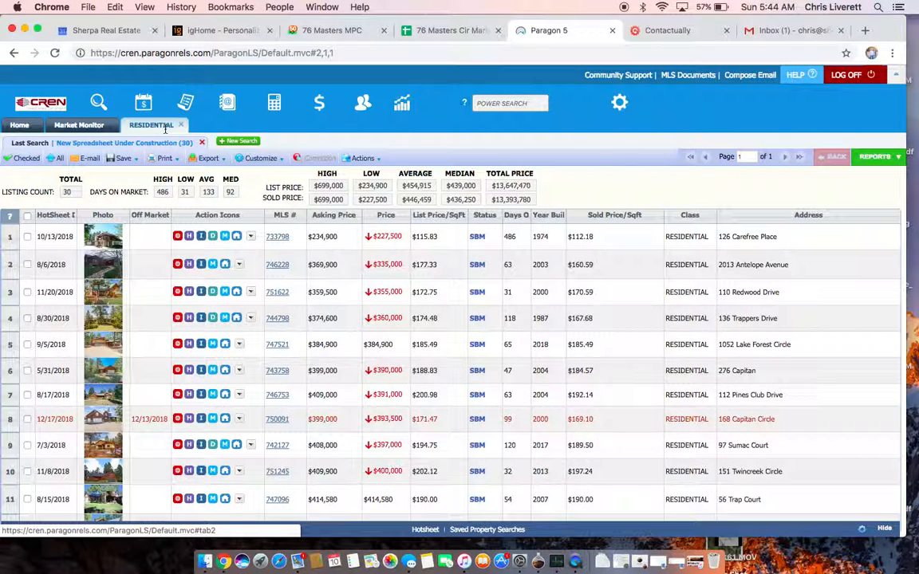
left_click(29, 148)
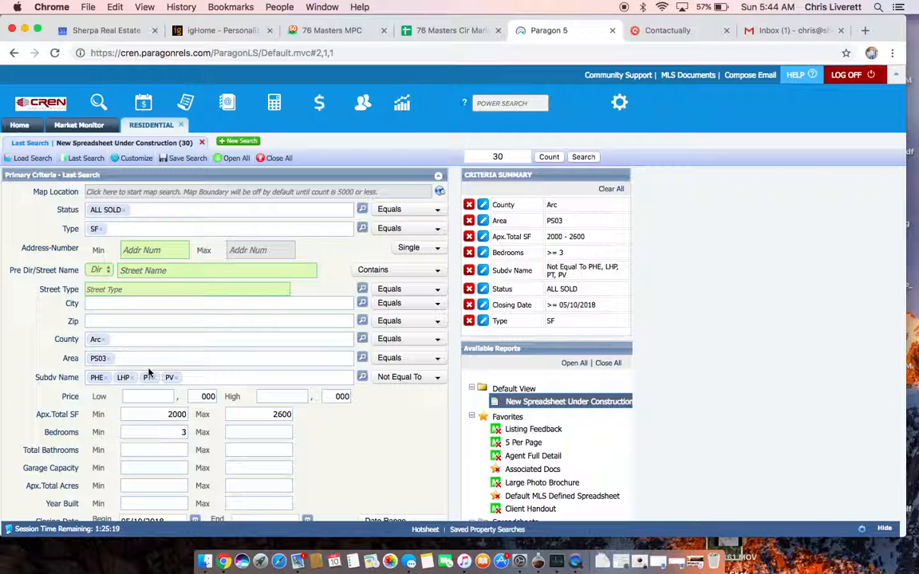
left_click(444, 30)
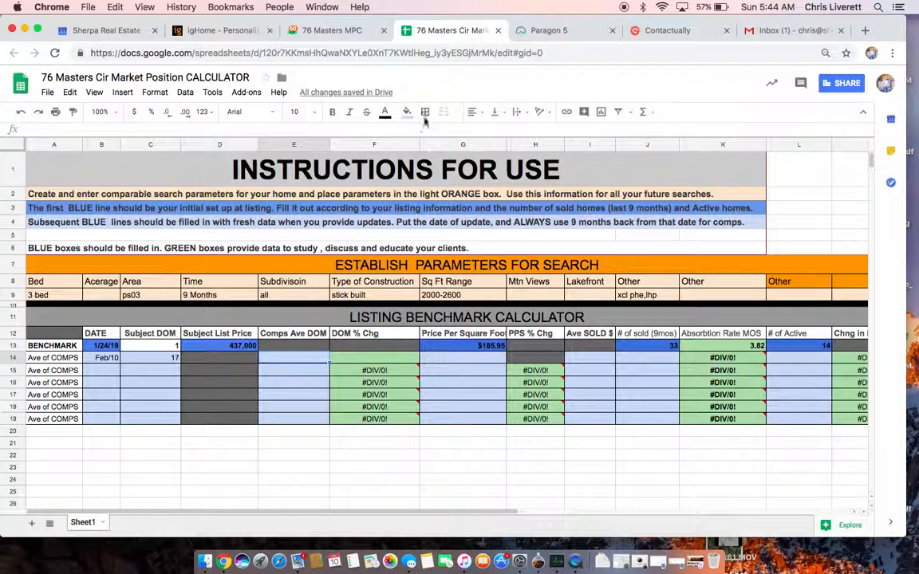
left_click(558, 30)
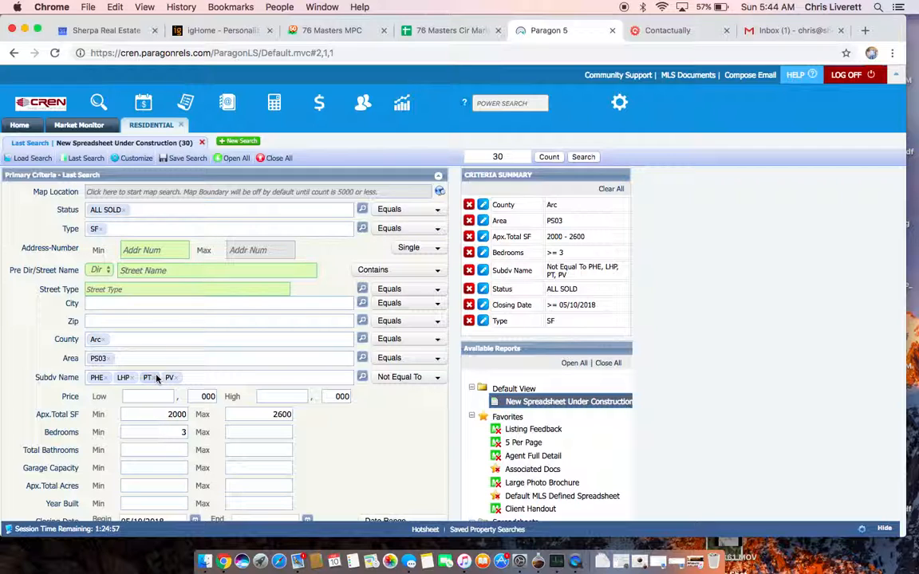
- Rerun the search from closing date 05/10/2018, returning 30 listings averaging 133 days on market
scroll(191, 394, "down", 2)
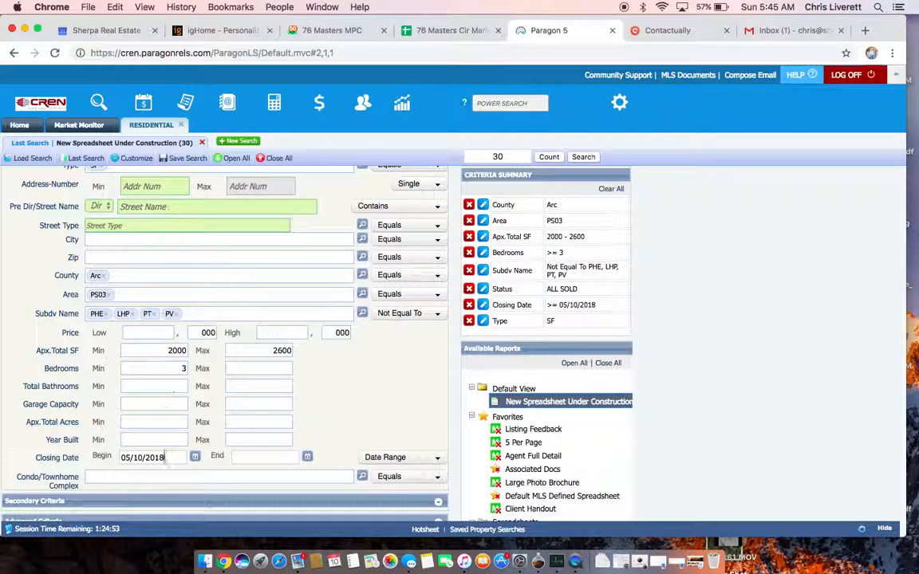
left_click(196, 457)
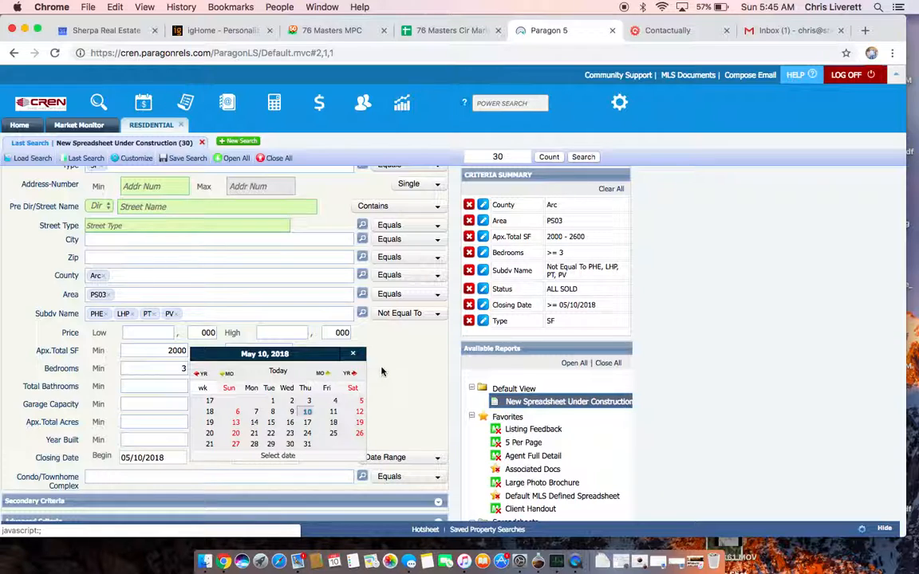
left_click(359, 333)
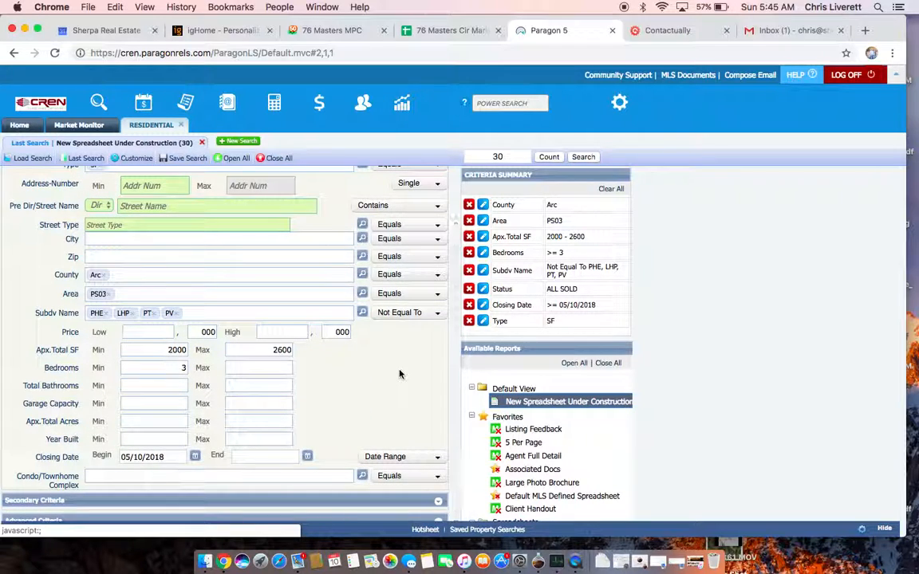
scroll(400, 374, "up", 3)
left_click(549, 156)
left_click(585, 158)
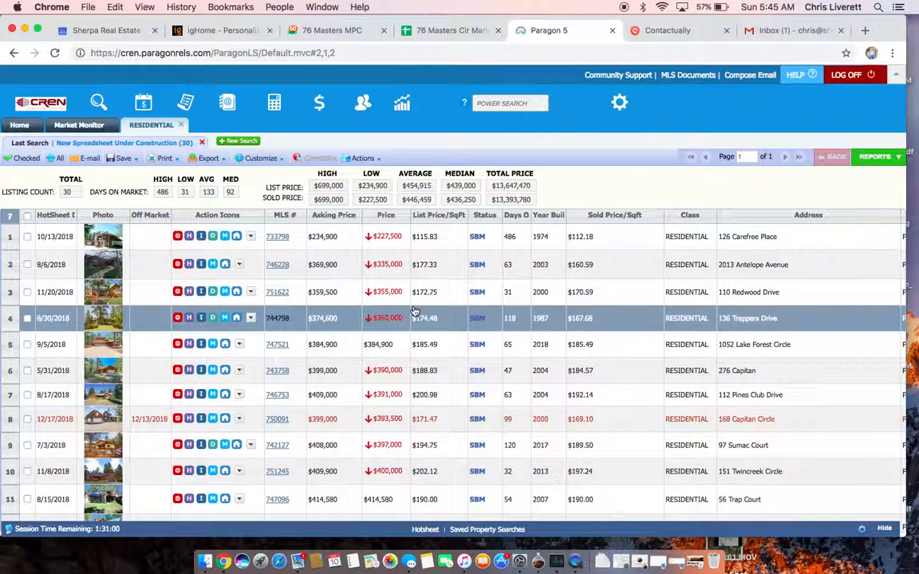
left_click(436, 32)
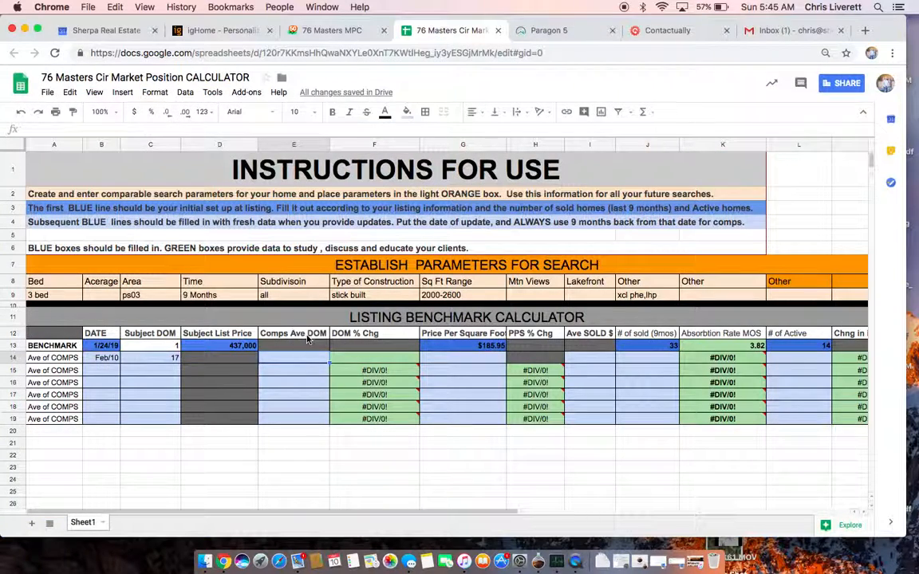
- Enter 133 as the Comps Ave DOM in the Feb/10 Ave of COMPS row
left_click(574, 32)
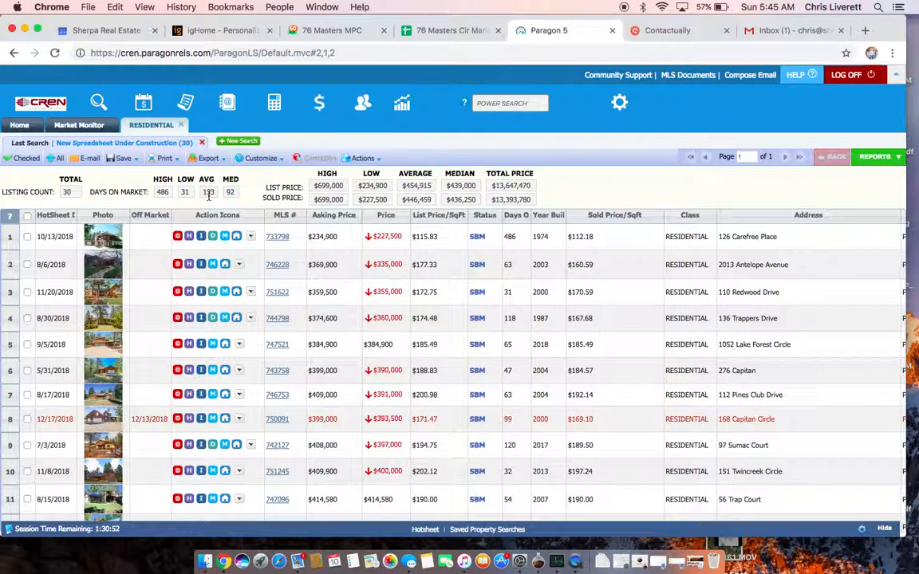
left_click(411, 31)
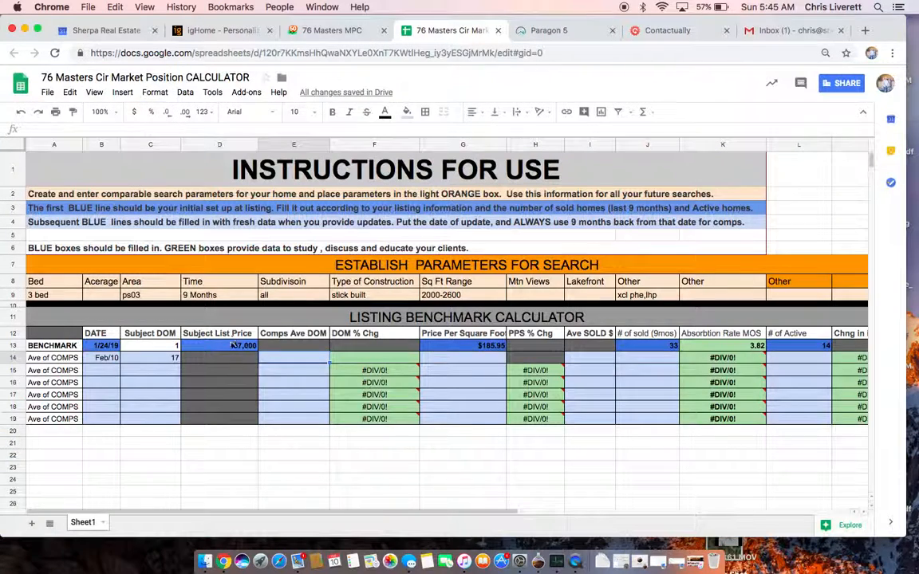
type("133")
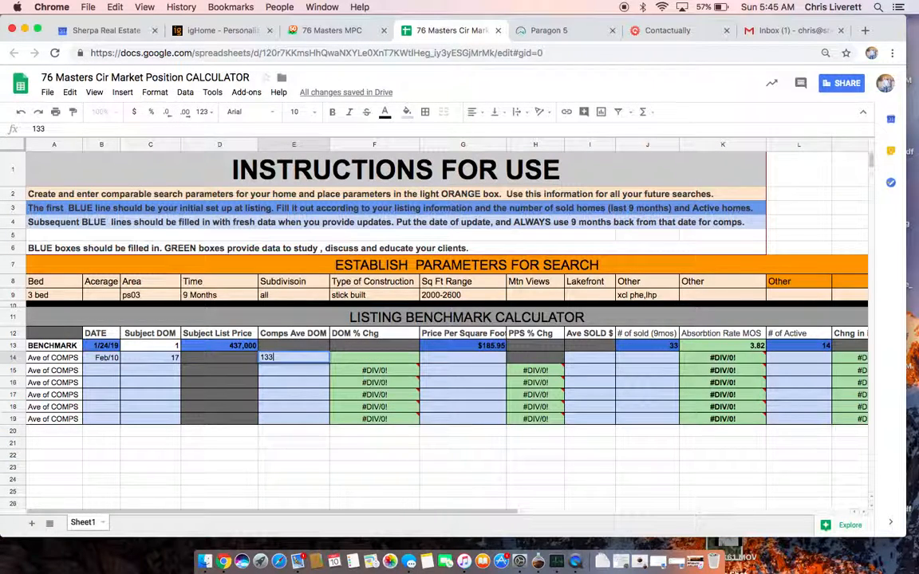
left_click(503, 358)
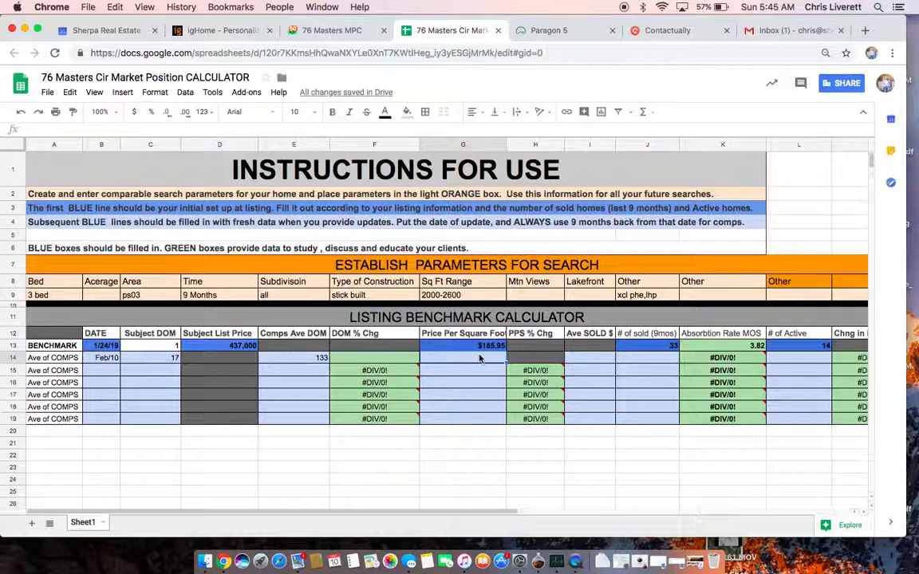
- Export all 30 sold comp listings from Paragon to a CSV file
left_click(542, 30)
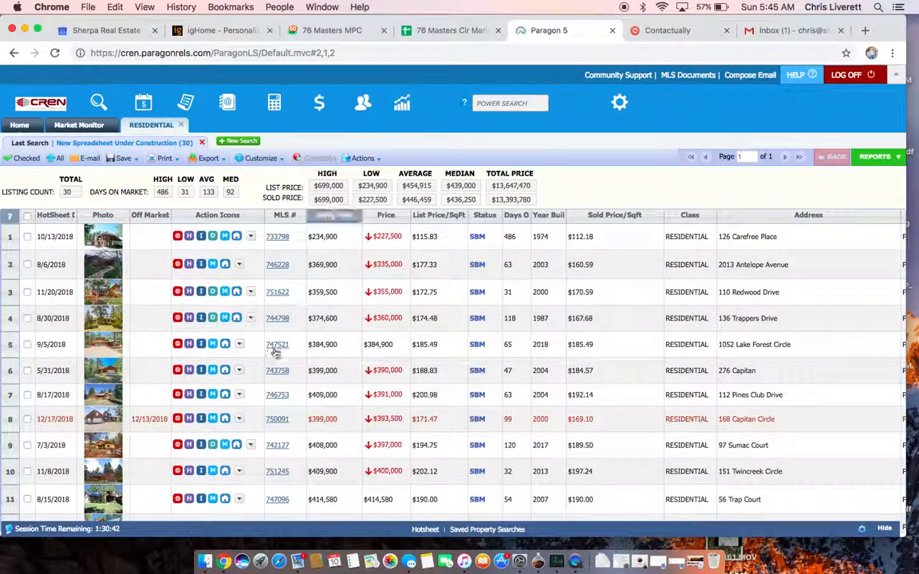
scroll(276, 353, "up", 2)
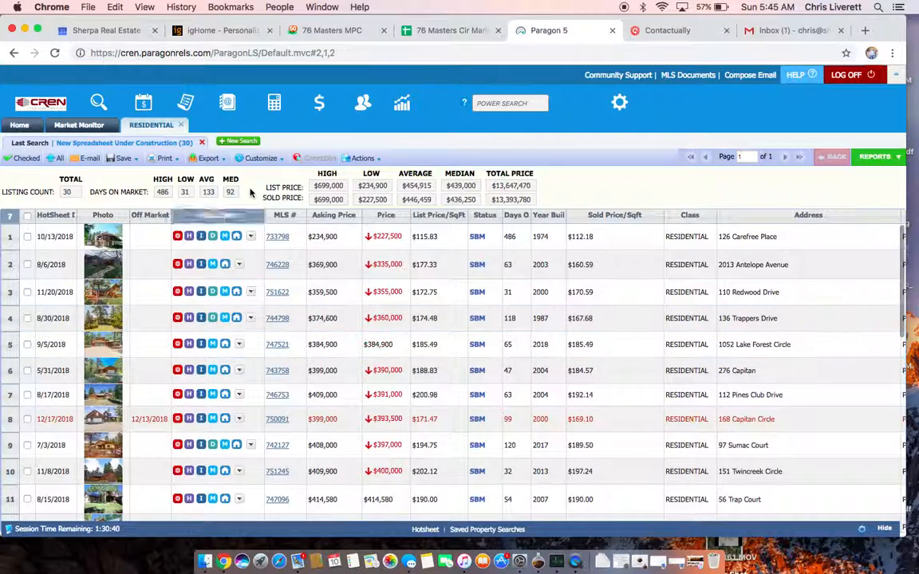
left_click(217, 161)
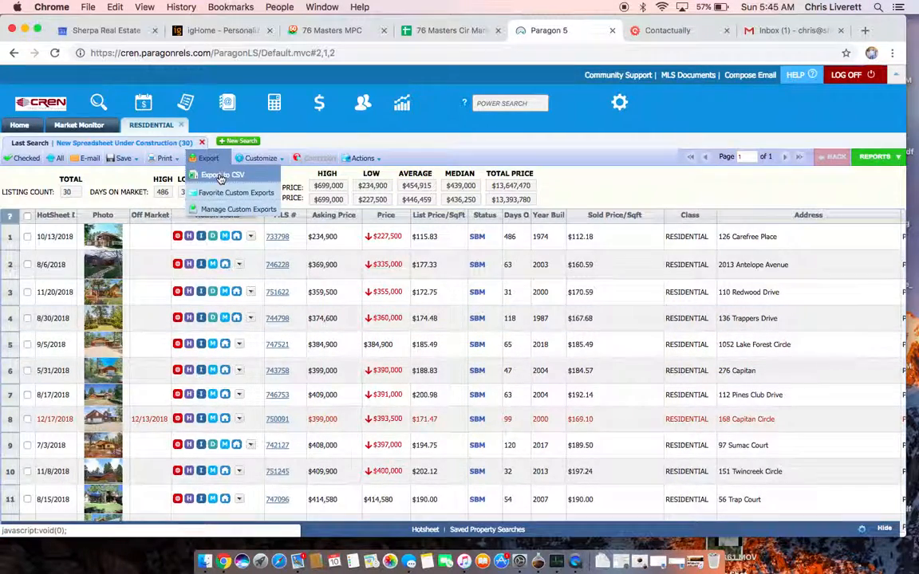
left_click(221, 175)
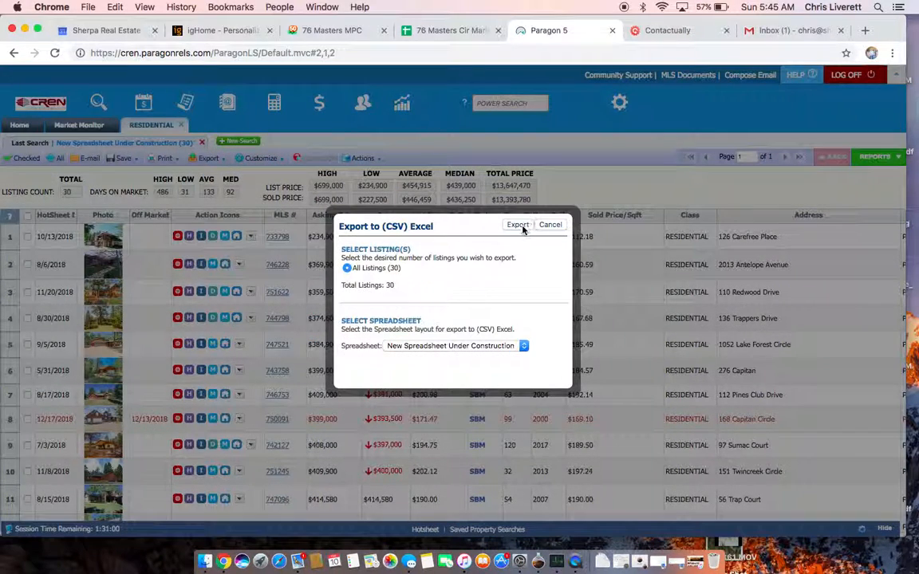
left_click(521, 227)
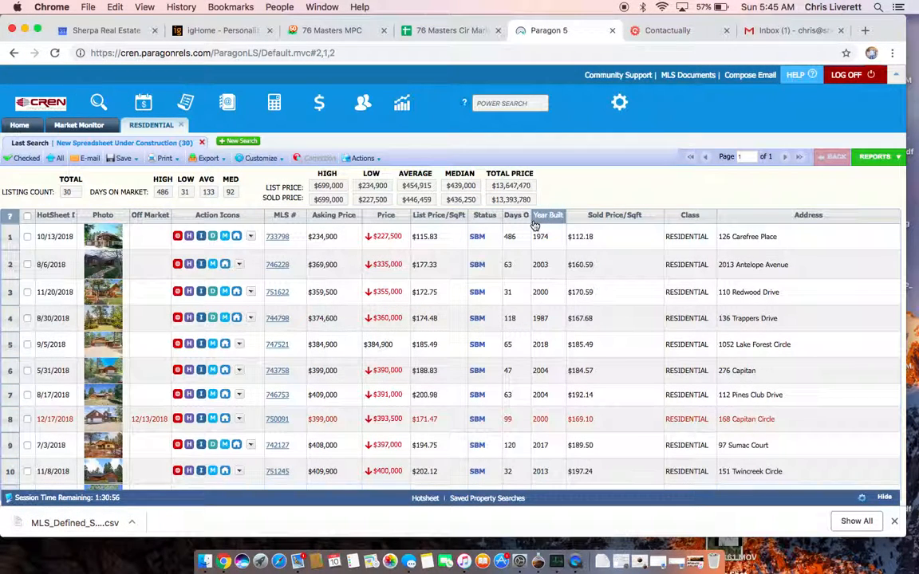
left_click(228, 31)
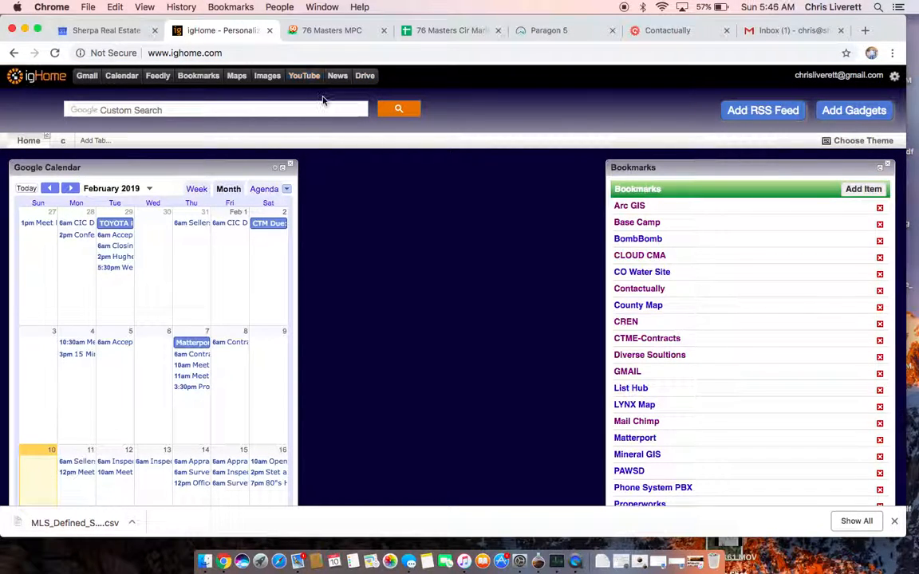
- Upload the downloaded CSV to My Drive, updating MLS_Defined_Spreadsheet_5 (33).csv as Version 2
left_click(365, 77)
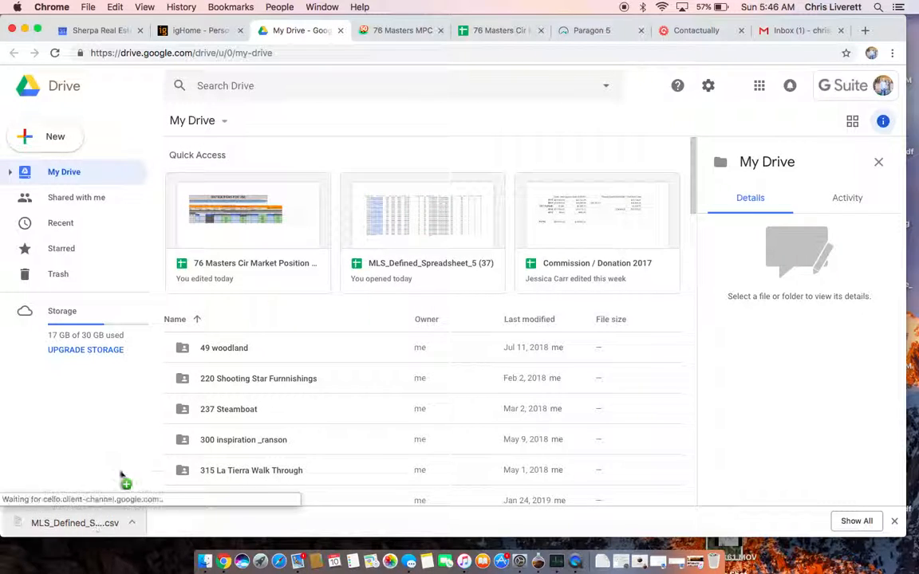
left_click_drag(249, 371, 283, 334)
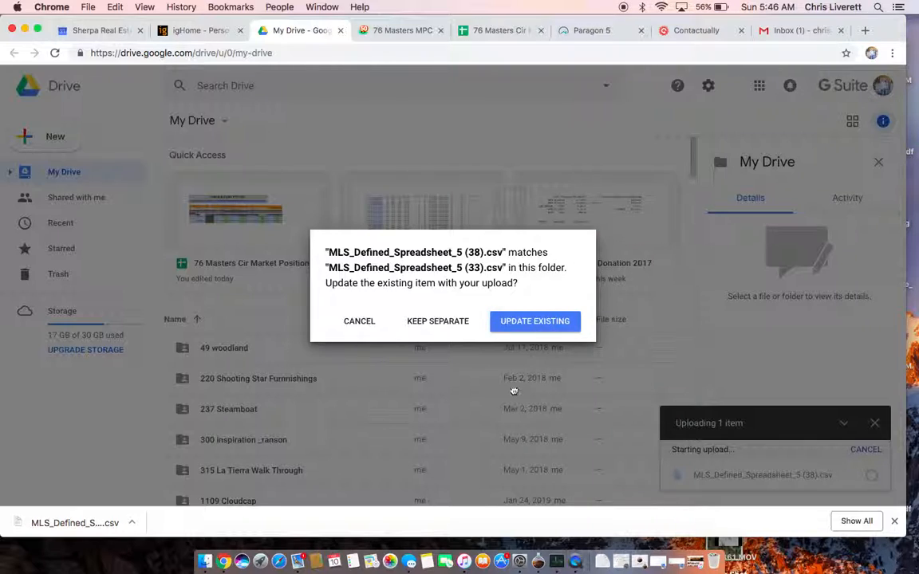
left_click(498, 323)
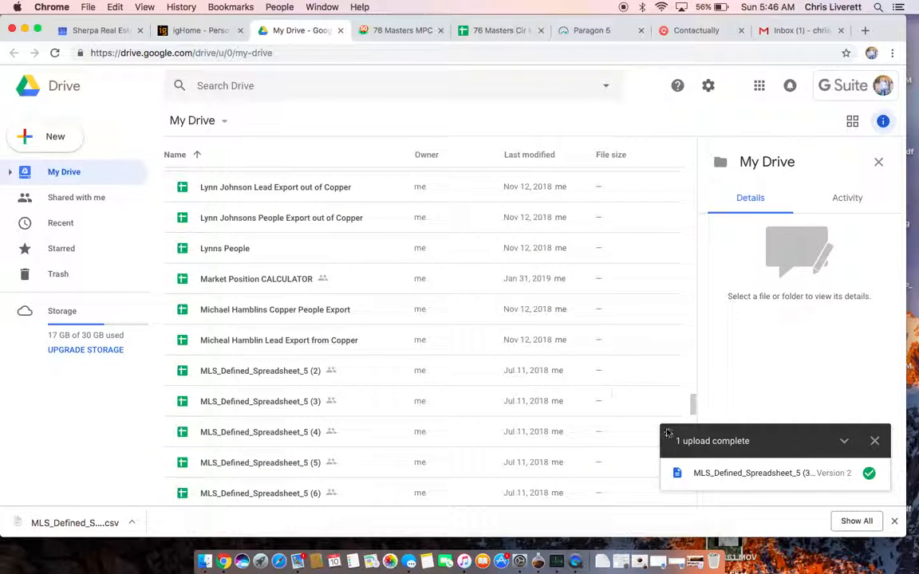
- Open the uploaded comps CSV with Google Sheets
left_click(706, 476)
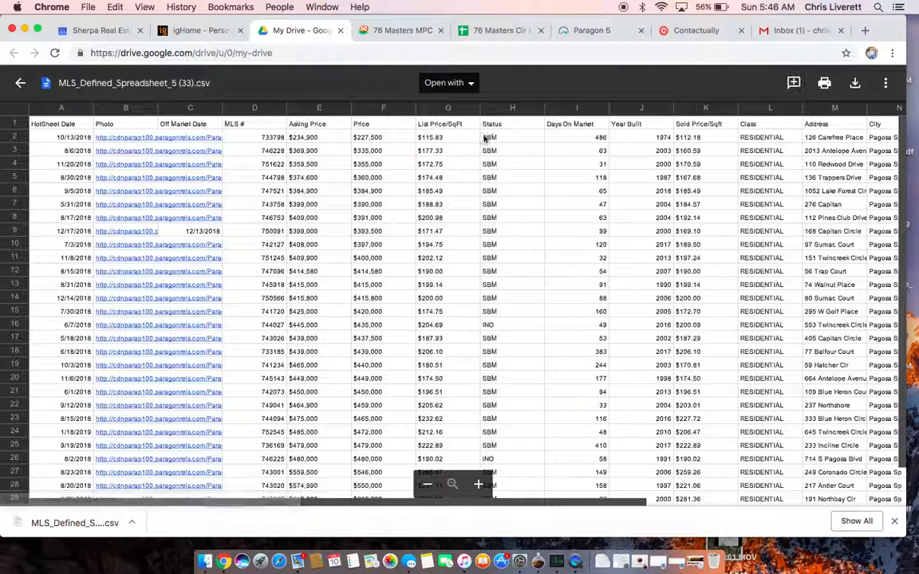
left_click(465, 84)
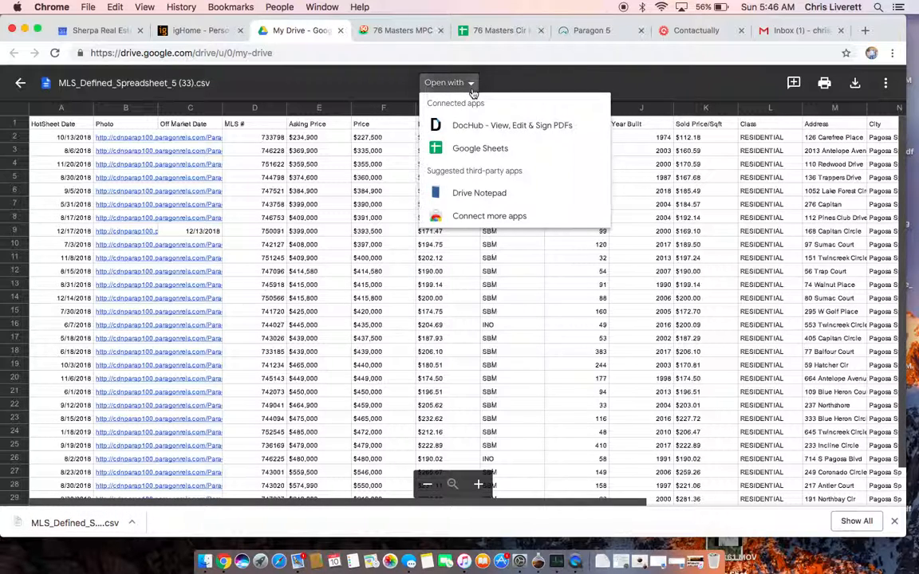
left_click(469, 148)
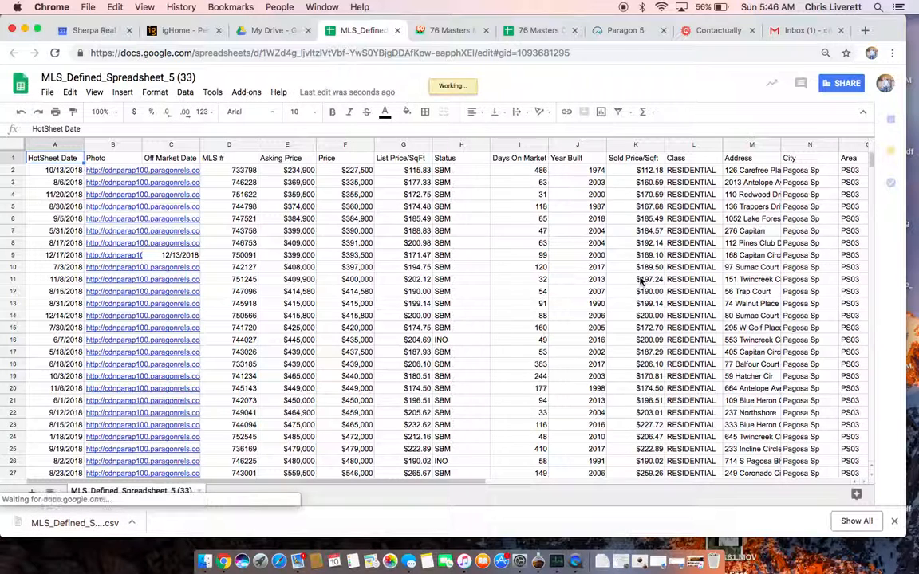
- Average K2:K31 in K32 to get $201.65 sold price per square foot
scroll(640, 280, "down", 3)
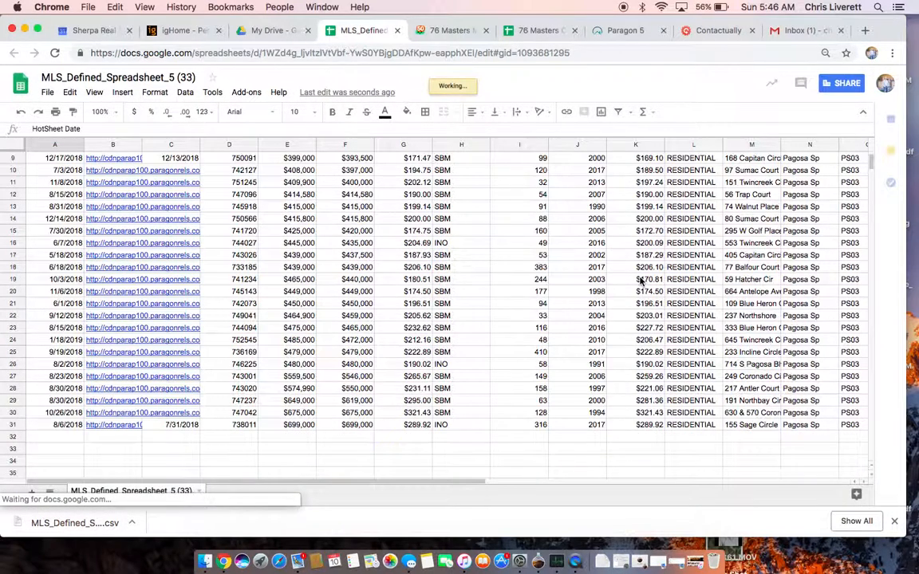
left_click(642, 438)
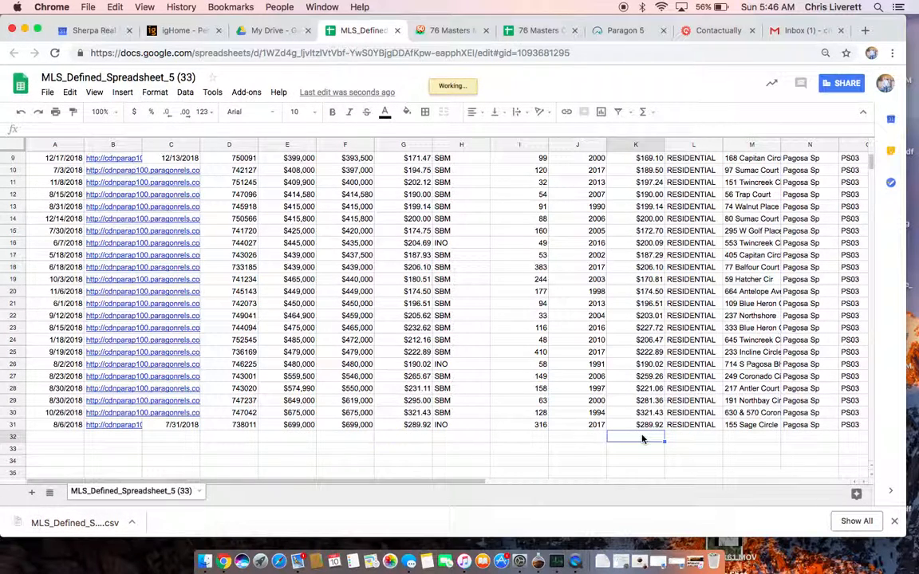
left_click(652, 111)
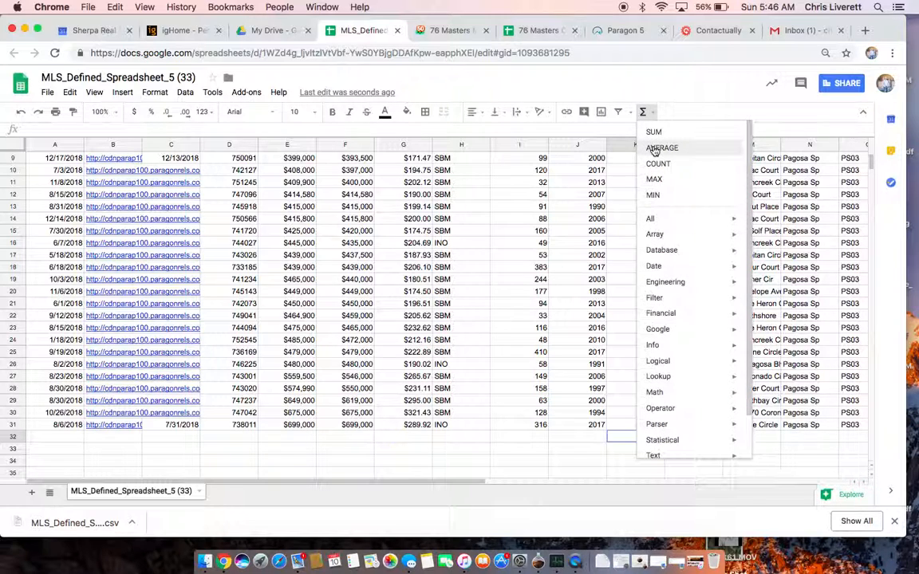
left_click(655, 147)
left_click_drag(648, 429, 637, 169)
key("Return")
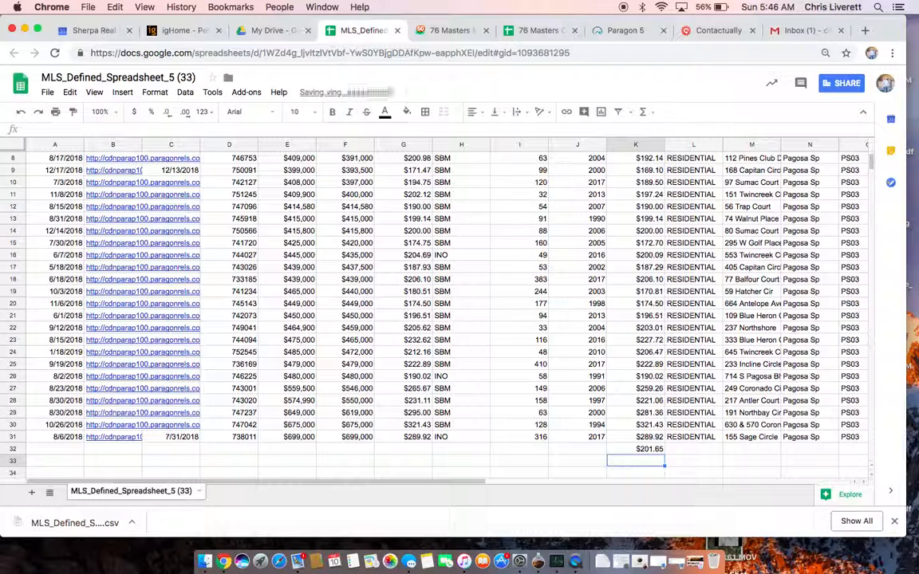
- Enter $201.65 as the Feb/10 Ave of COMPS price per square foot
left_click(539, 30)
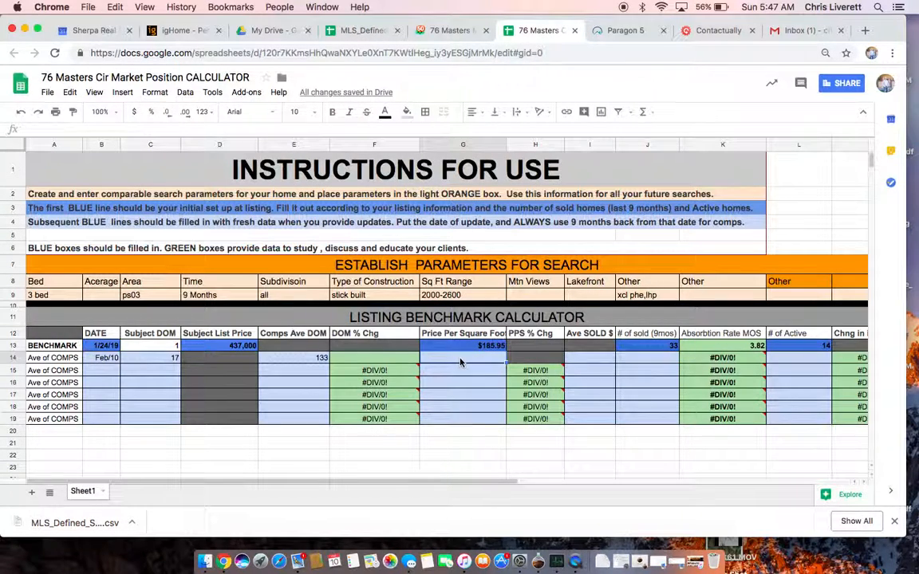
type("201.65")
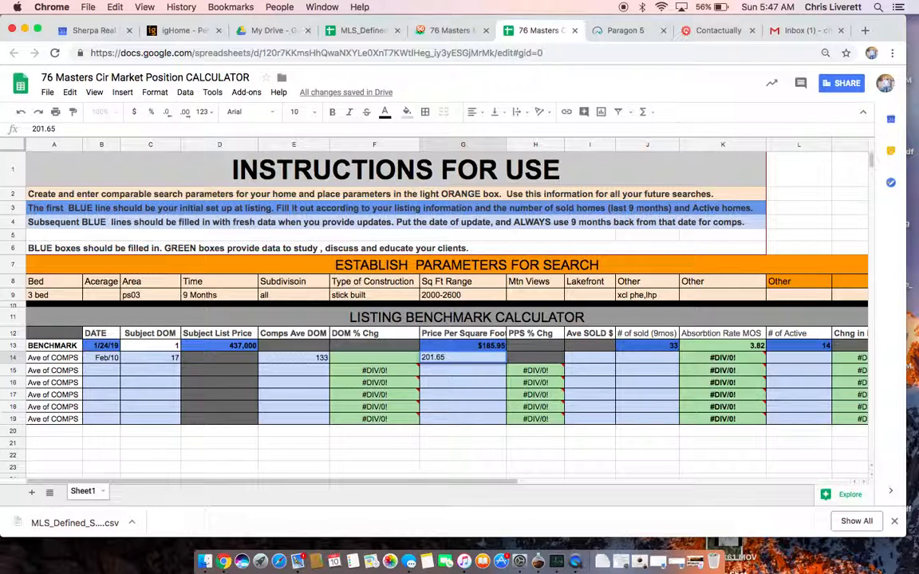
key("Tab")
left_click(590, 358)
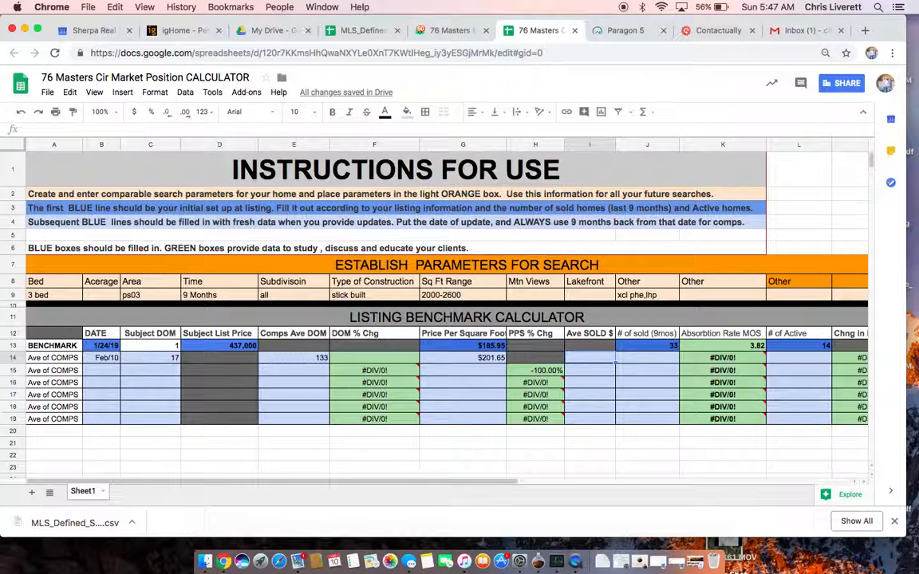
left_click(616, 34)
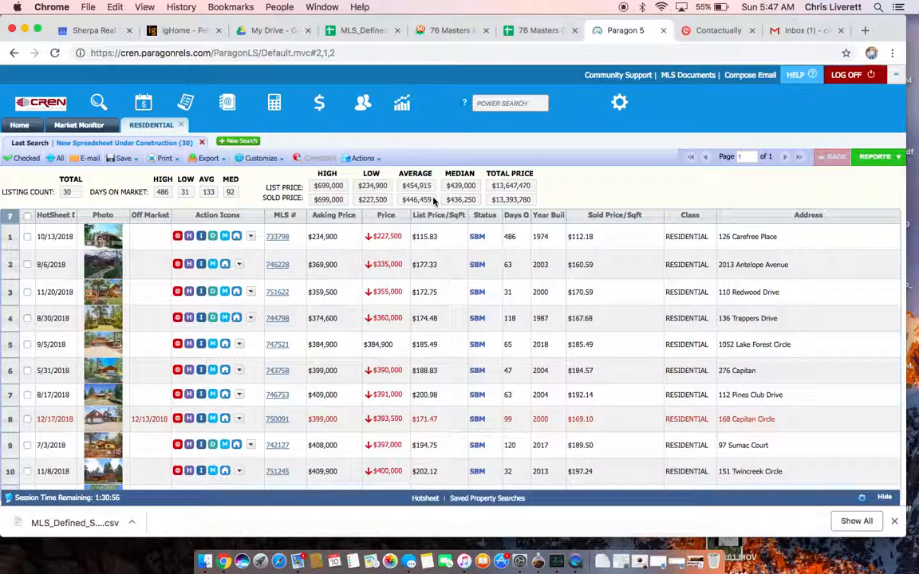
- Enter Ave SOLD $ 446,459 and 30 homes sold in the Feb/10 comps row
left_click(530, 30)
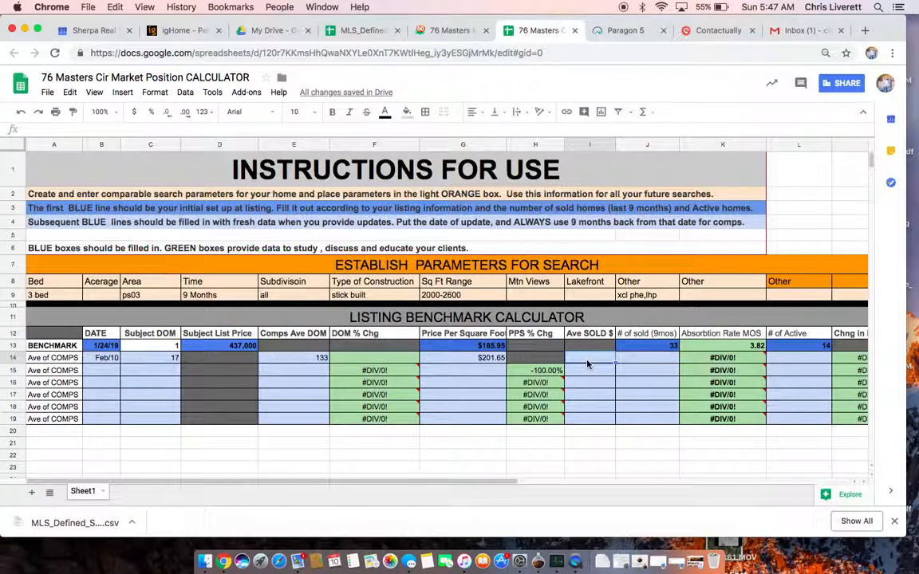
type("44")
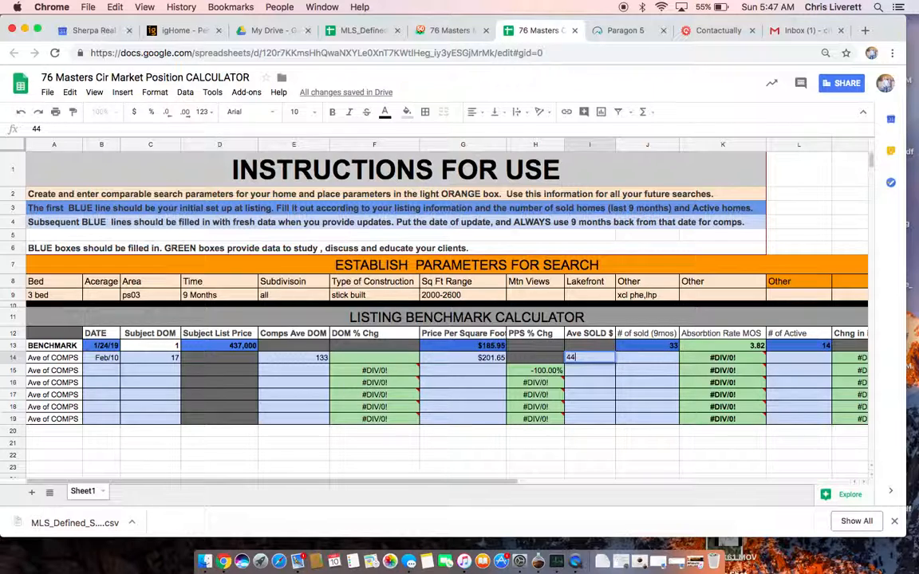
type("6,459")
key("Tab")
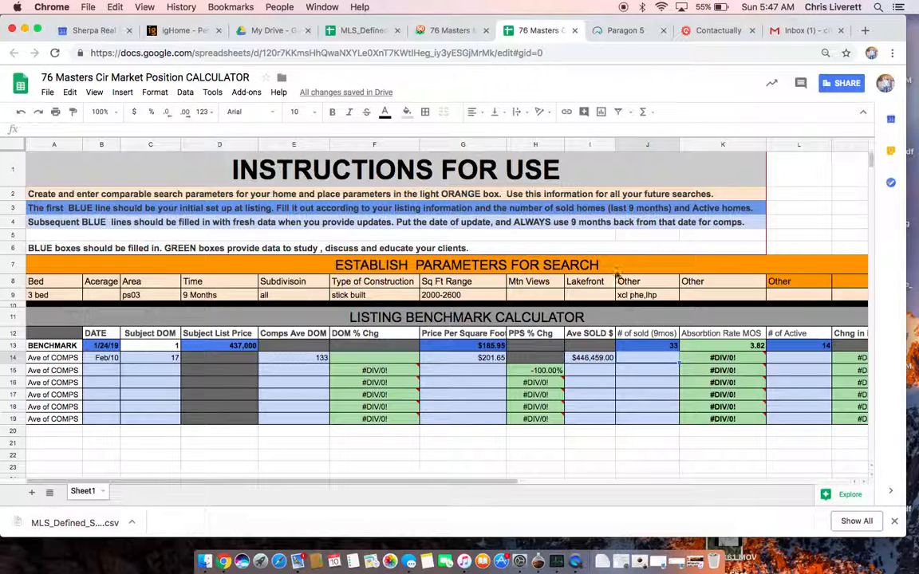
type("30")
key("Tab")
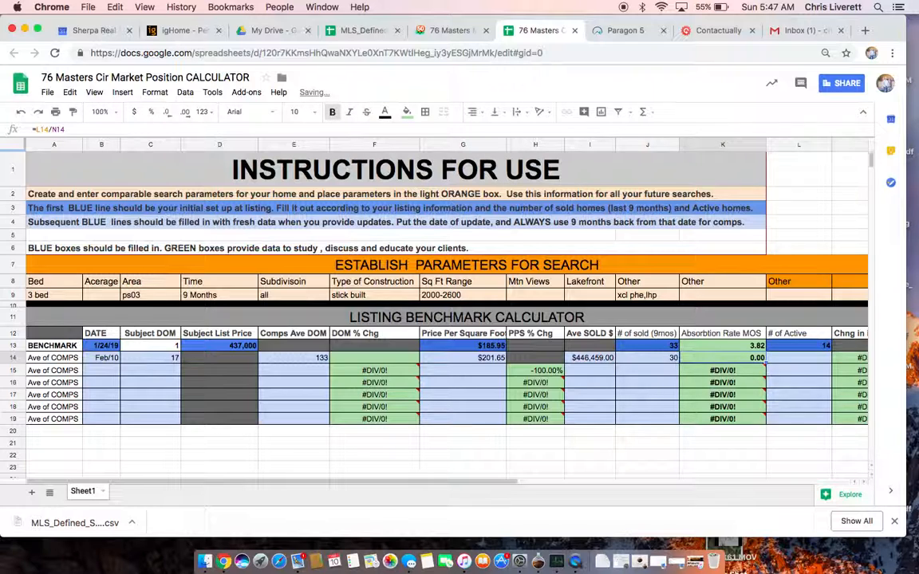
key("Tab")
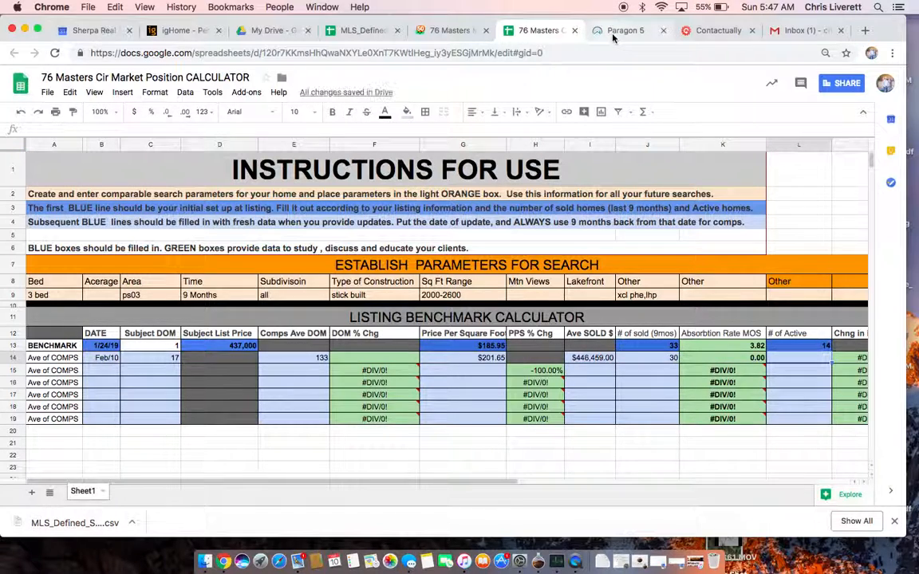
- Change the last Paragon search's status from ALL SOLD to ALL ACTIVE, yielding 11 listings
left_click(620, 30)
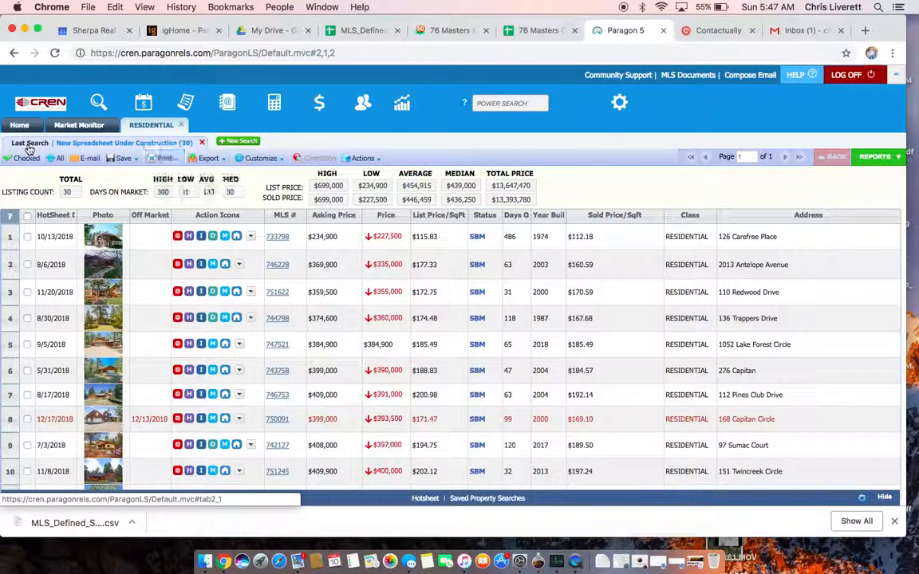
left_click(30, 143)
left_click(122, 210)
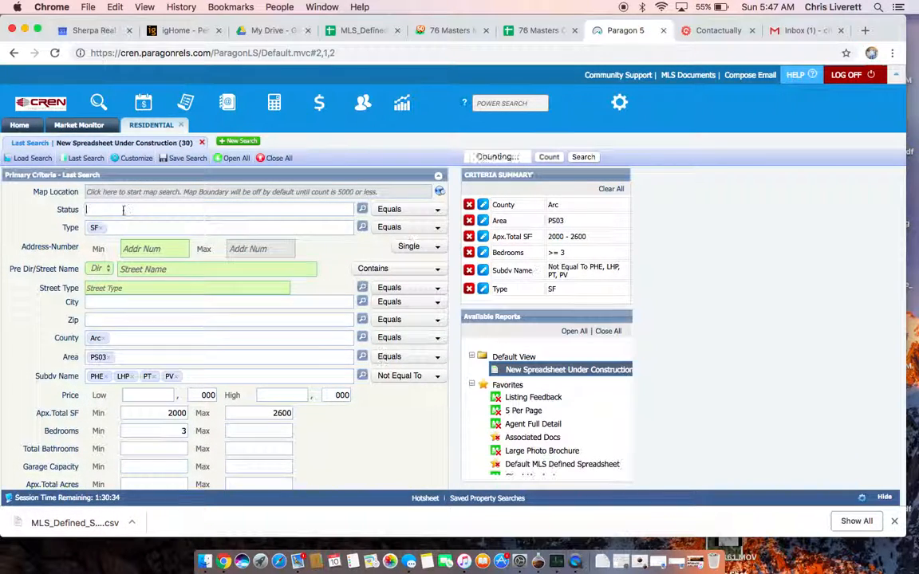
type("act")
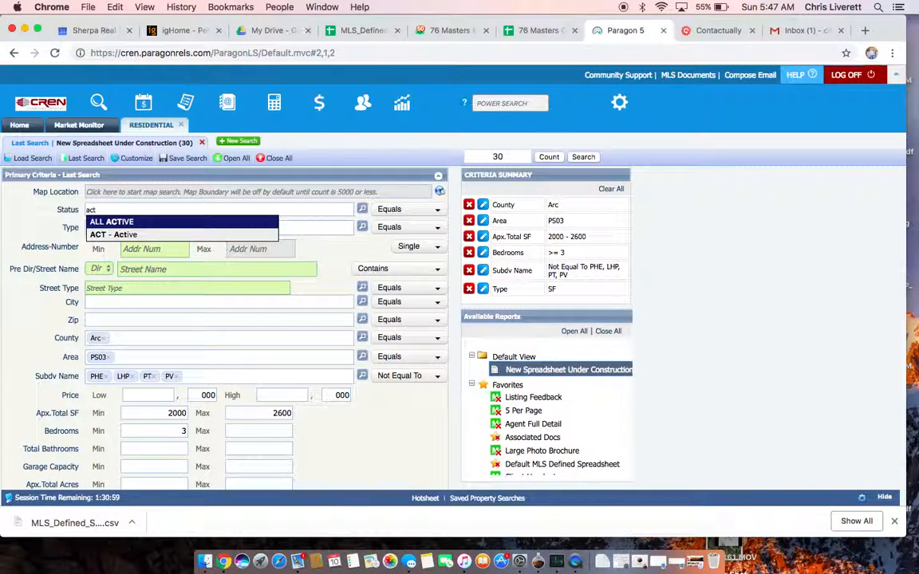
key("Return")
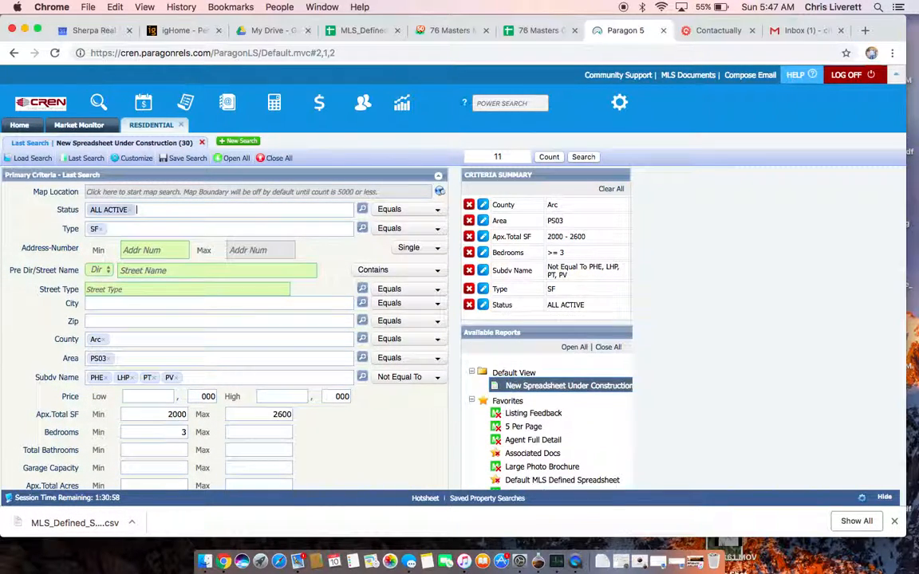
left_click(534, 30)
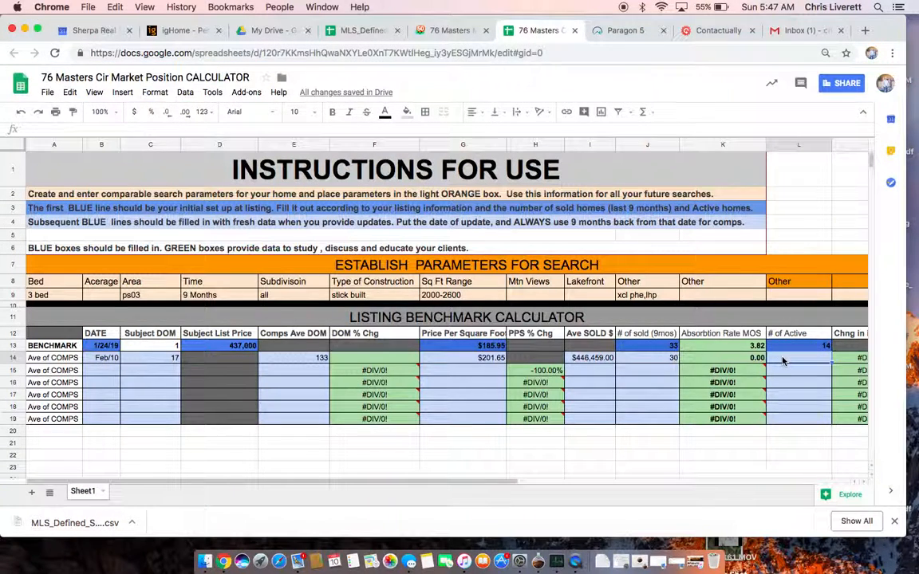
- Enter 11 as the Feb/10 number of active homes in L14
type("11")
scroll(721, 410, "right", 2)
key("Return")
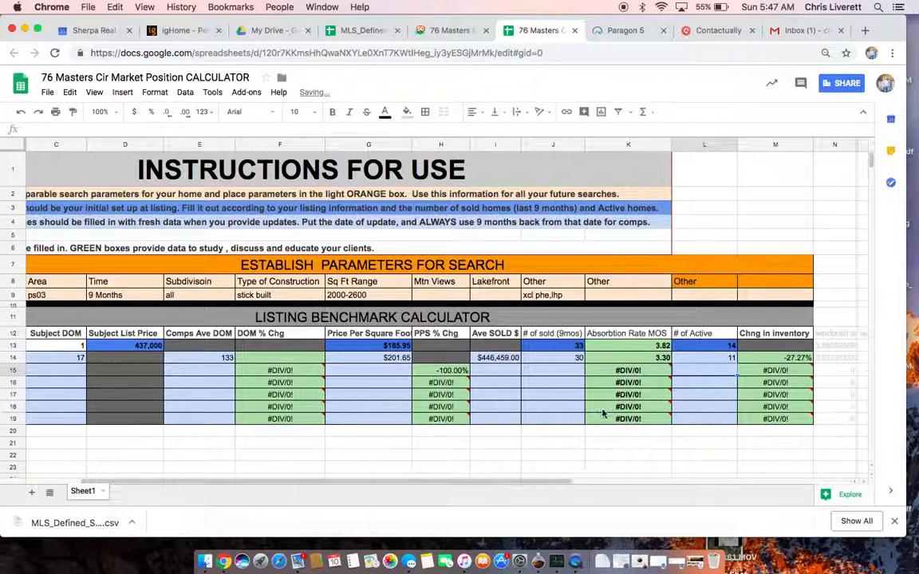
scroll(566, 437, "left", 2)
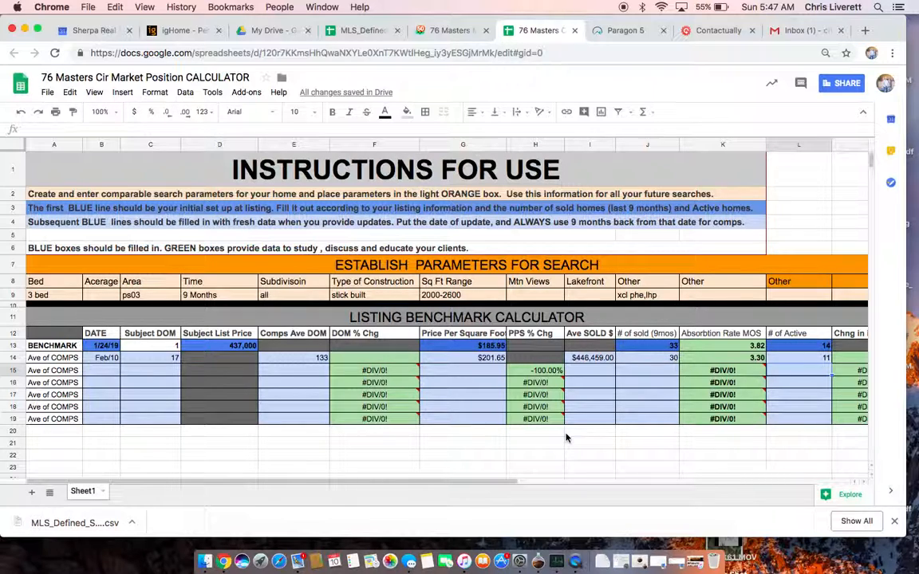
mouse_move(385, 416)
scroll(678, 437, "right", 2)
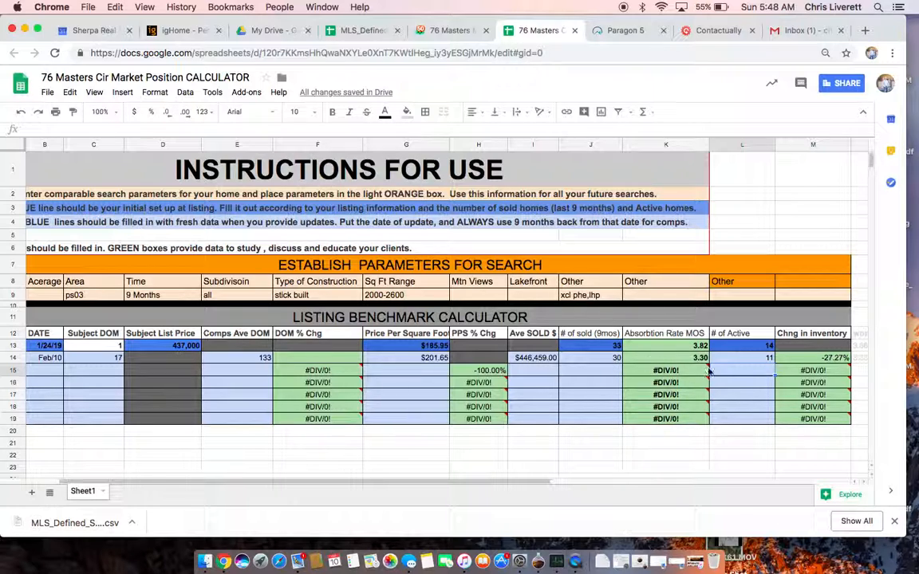
mouse_move(705, 365)
mouse_move(707, 405)
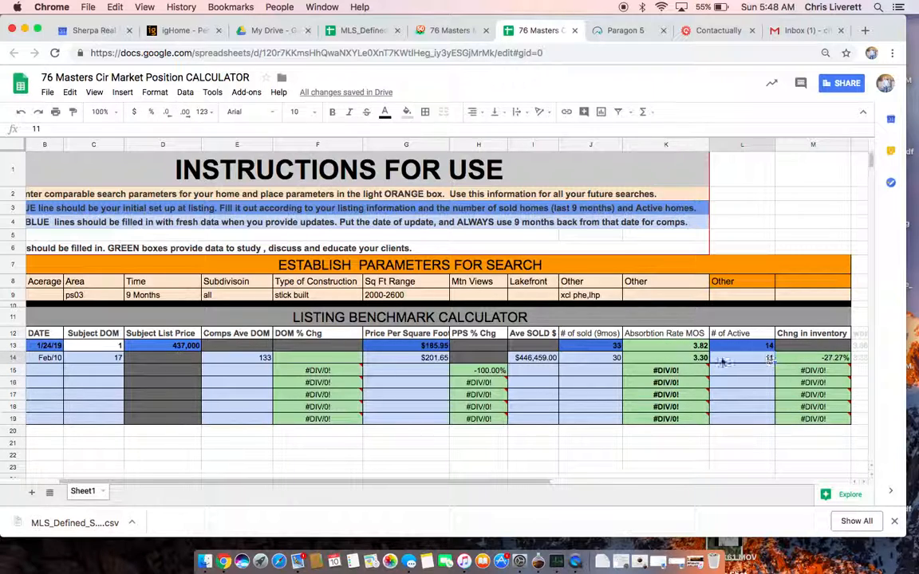
left_click(683, 361)
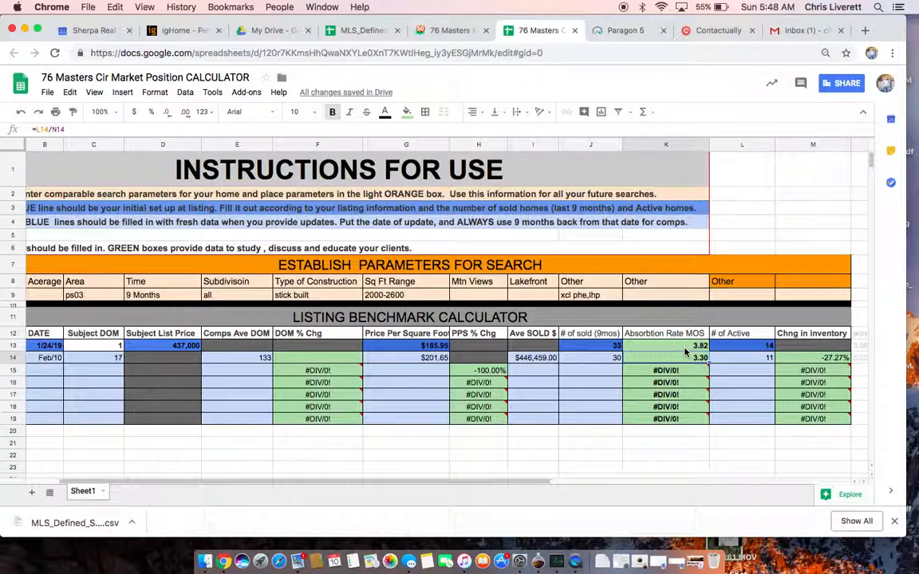
left_click(686, 348)
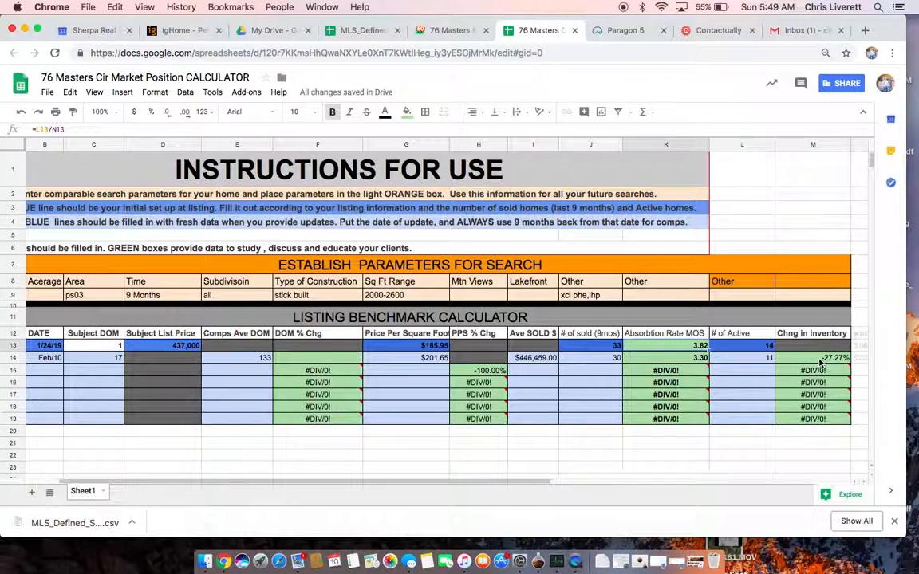
left_click(781, 468)
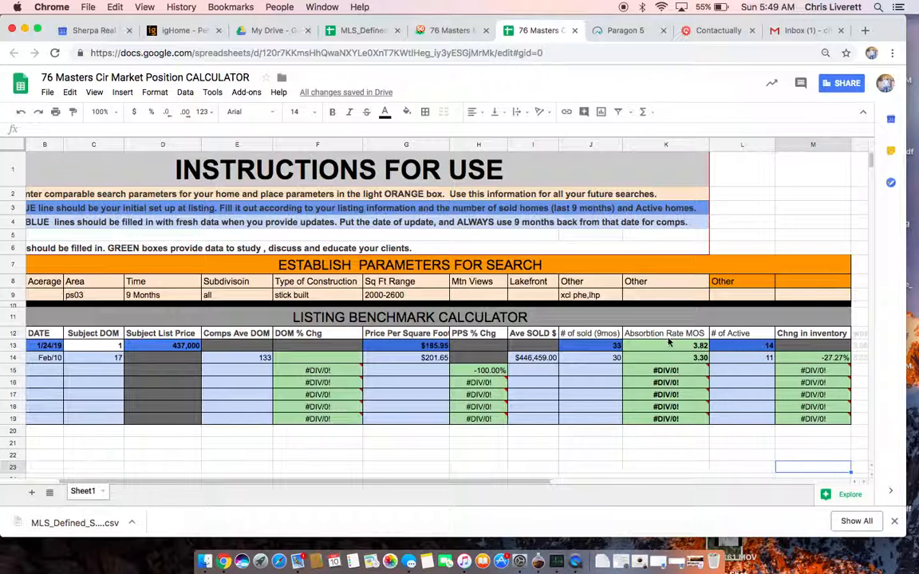
mouse_move(655, 378)
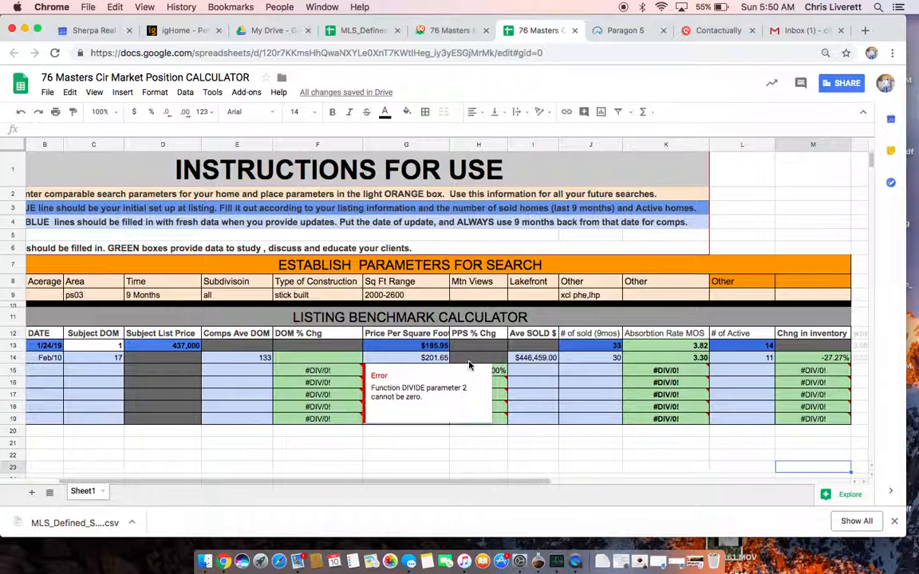
mouse_move(678, 366)
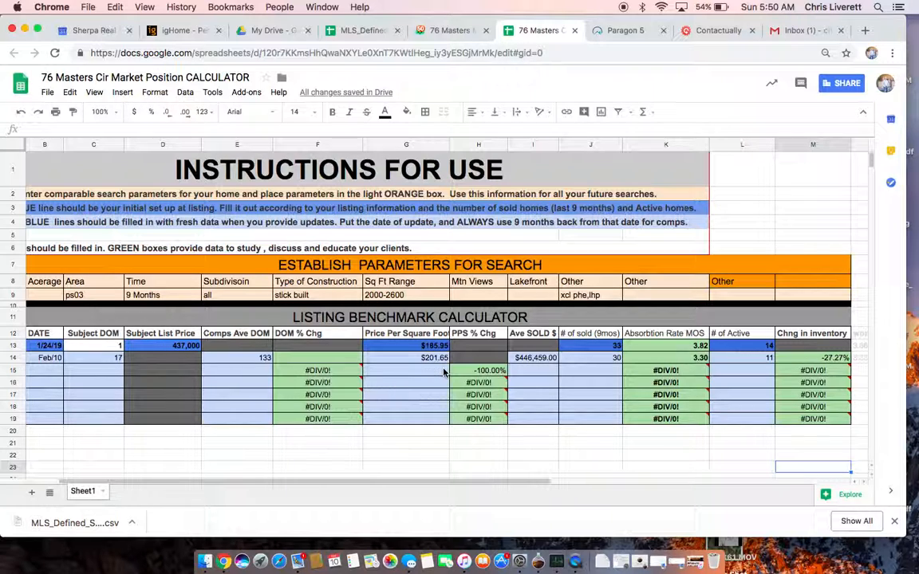
mouse_move(742, 371)
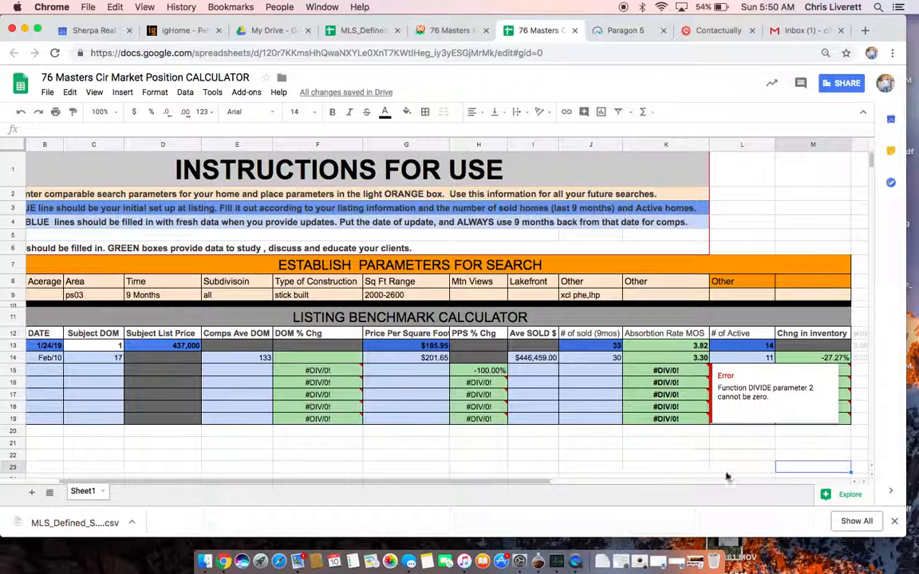